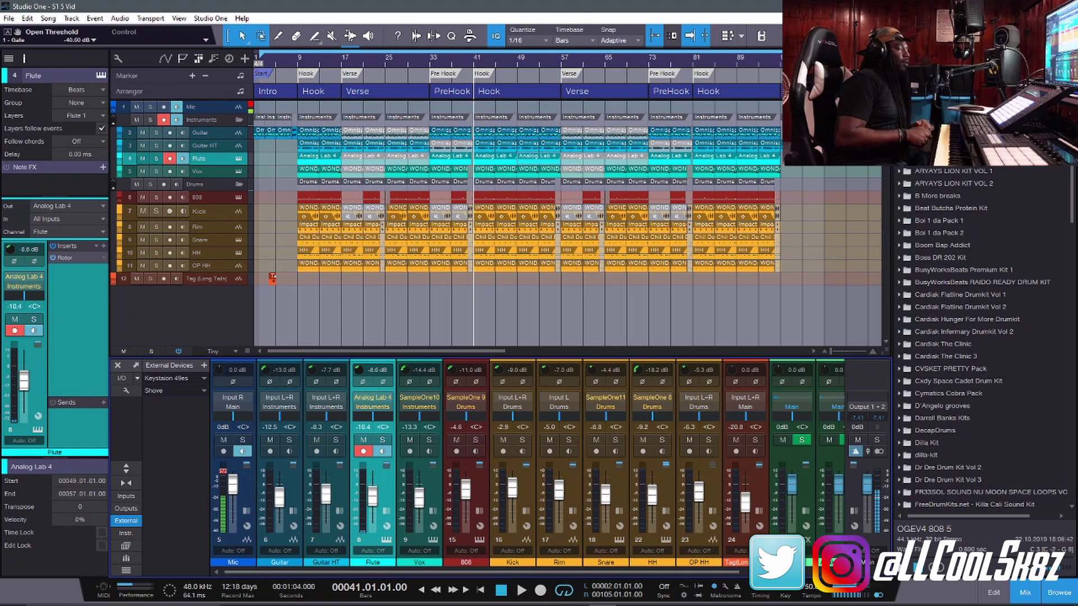
Scroll the silenceandsound.com guide up to the steps for adding Shove as a New Keyboard from Shove 1
mouse_move(467, 603)
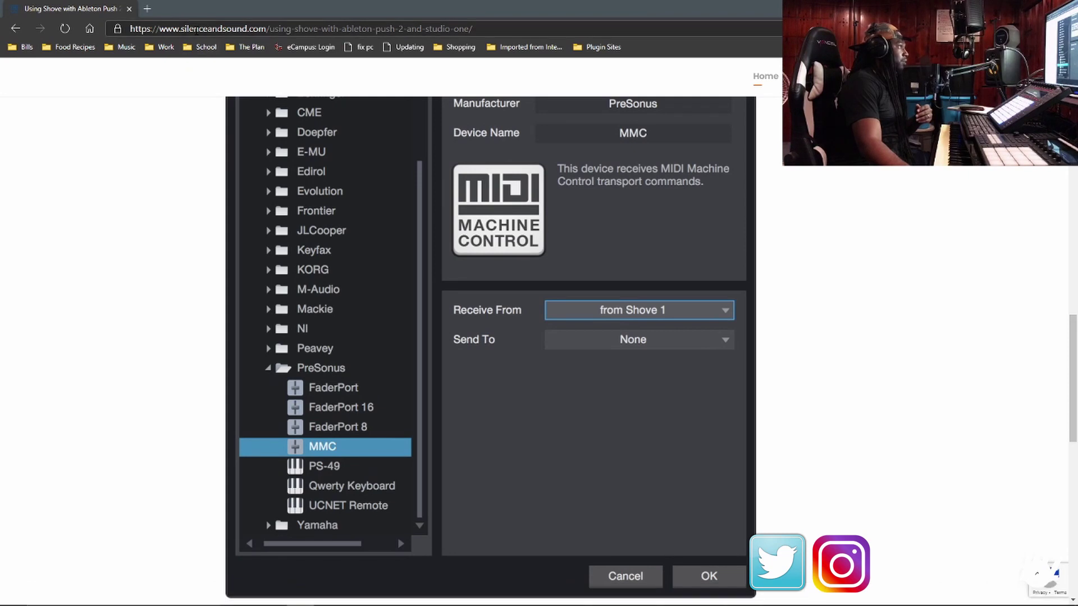
scroll(503, 248, "up", 12)
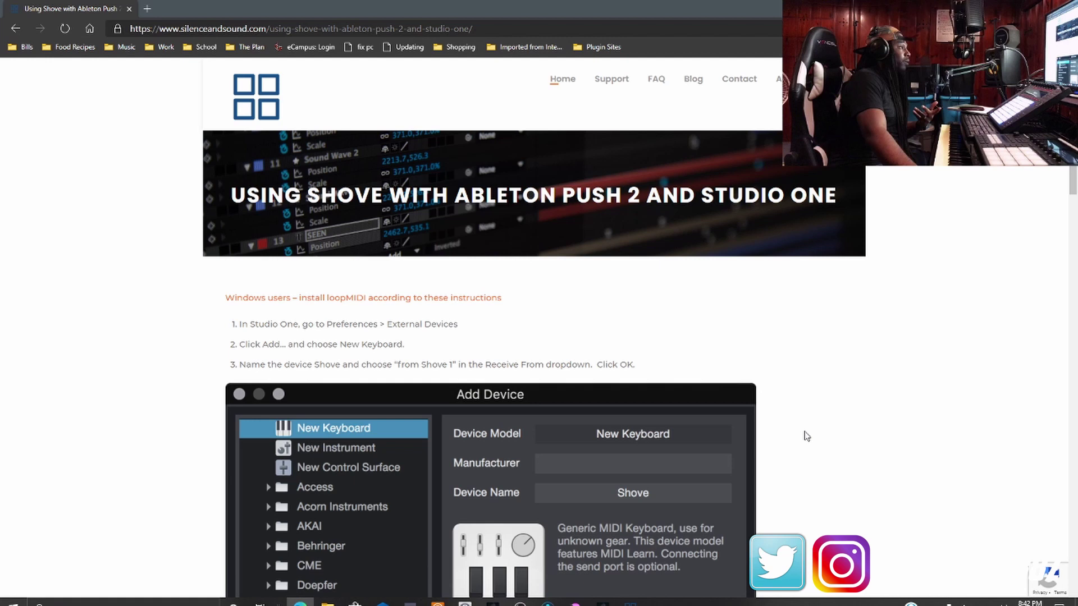
left_click(931, 595)
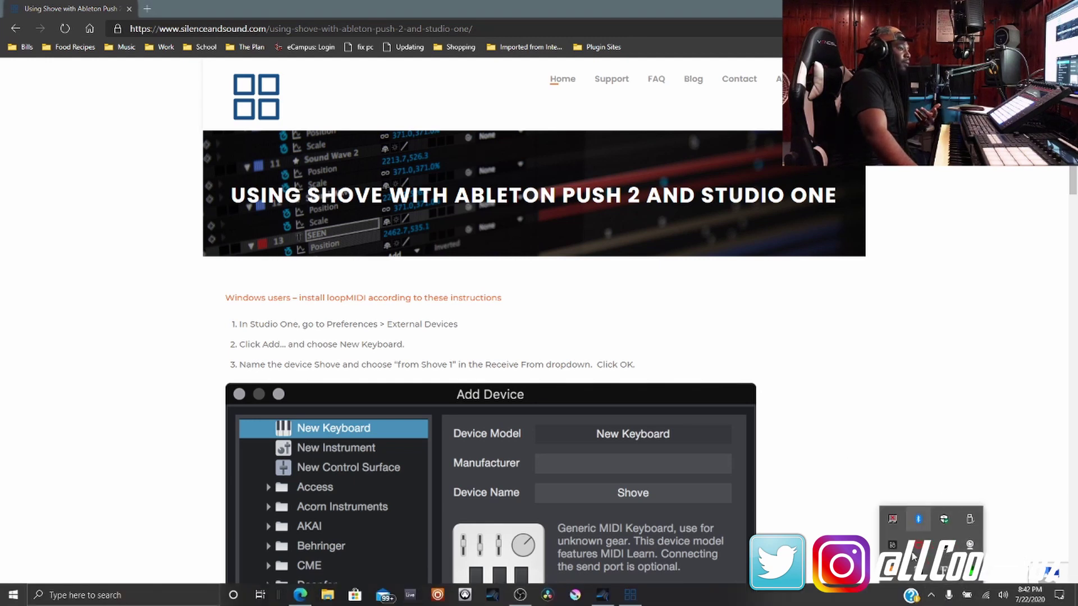
left_click(892, 544)
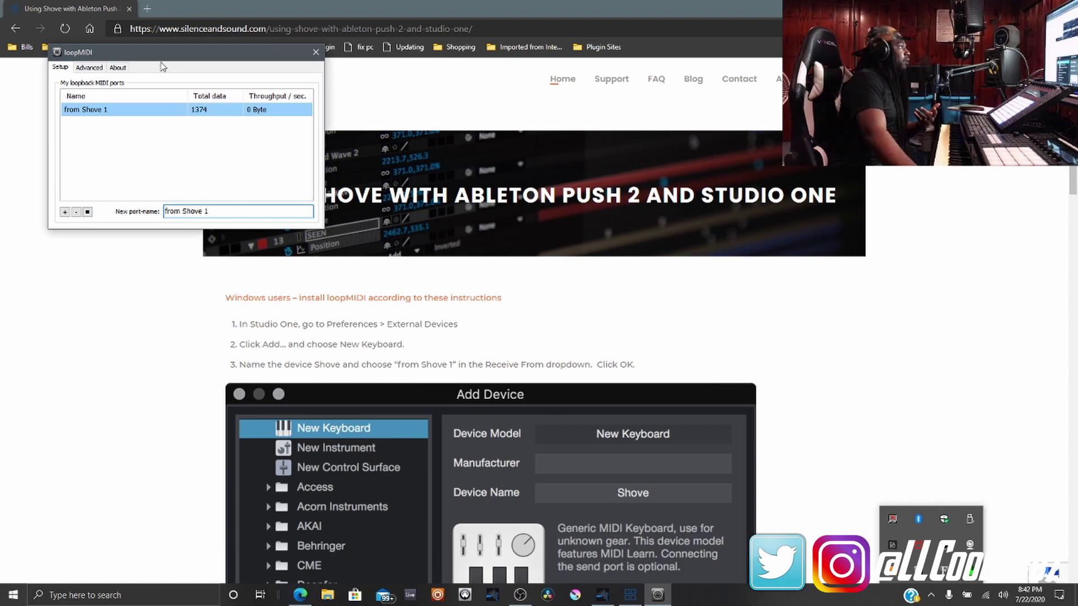
left_click_drag(162, 61, 515, 191)
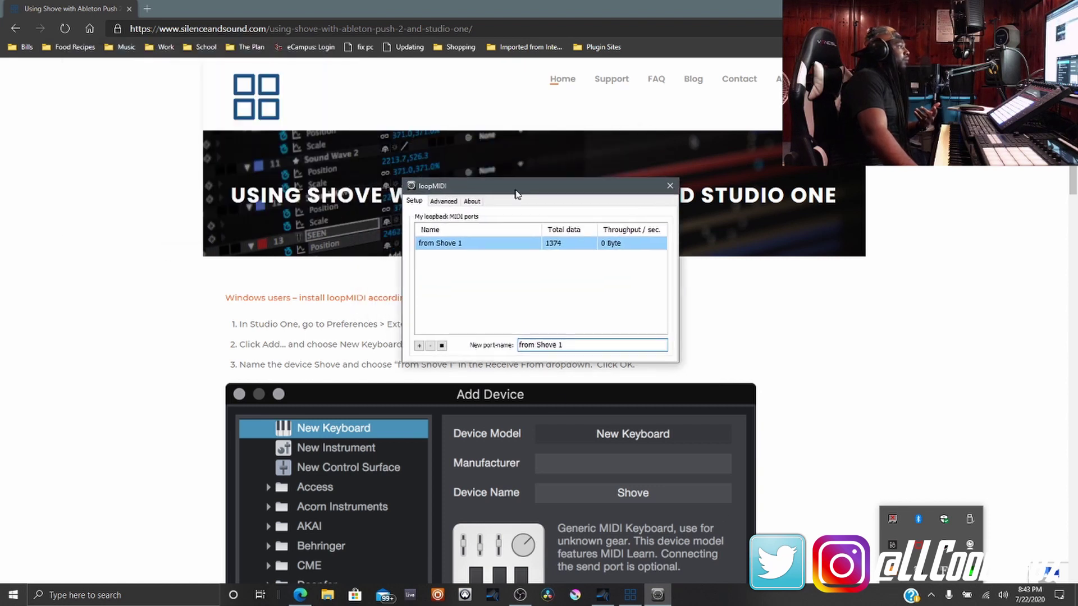
left_click(588, 345)
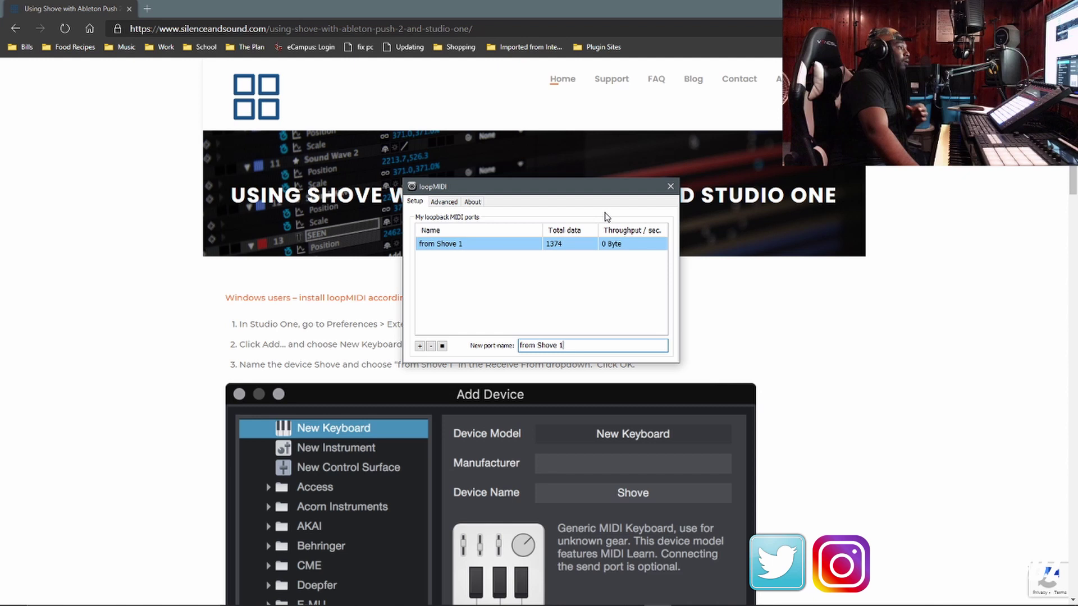
left_click(670, 186)
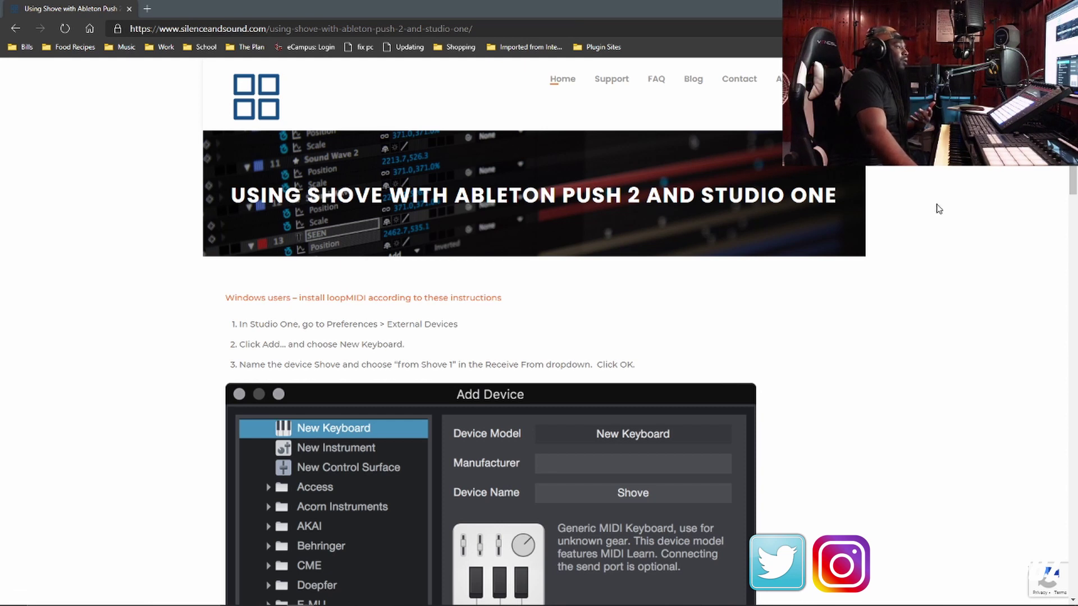
Scroll the guide to the Configure MMC screenshot showing PreSonus MMC receiving from Shove 1
scroll(936, 206, "down", 4)
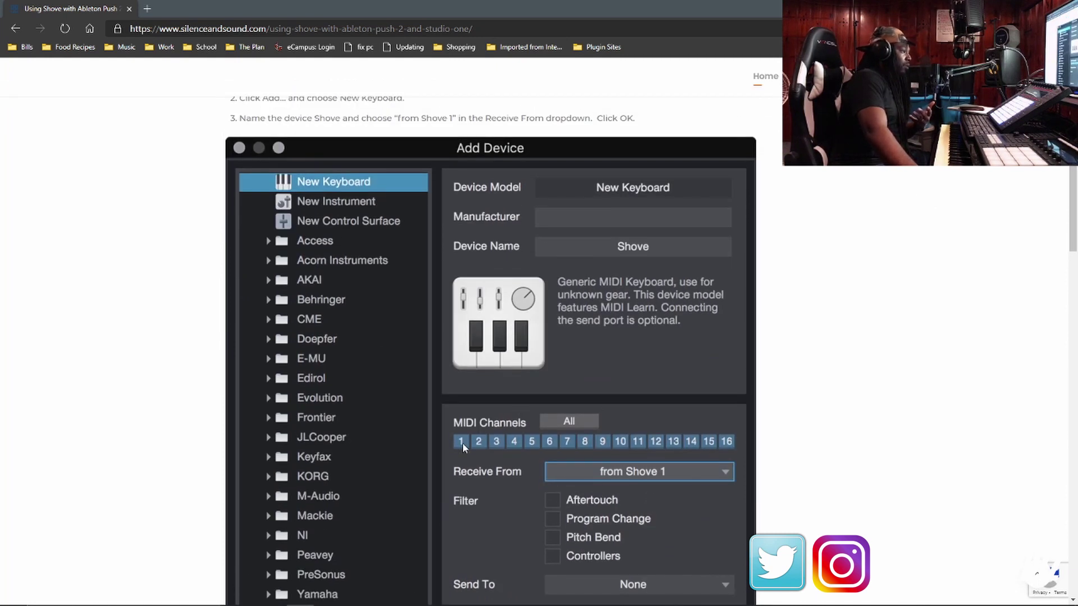
scroll(673, 445, "down", 1)
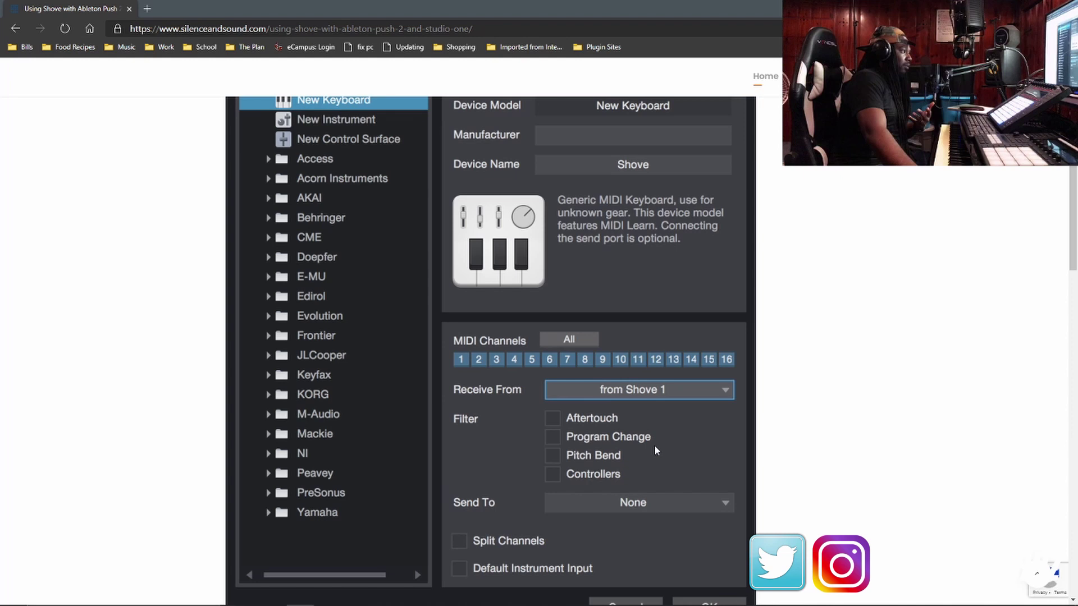
scroll(593, 406, "up", 1)
scroll(593, 405, "down", 2)
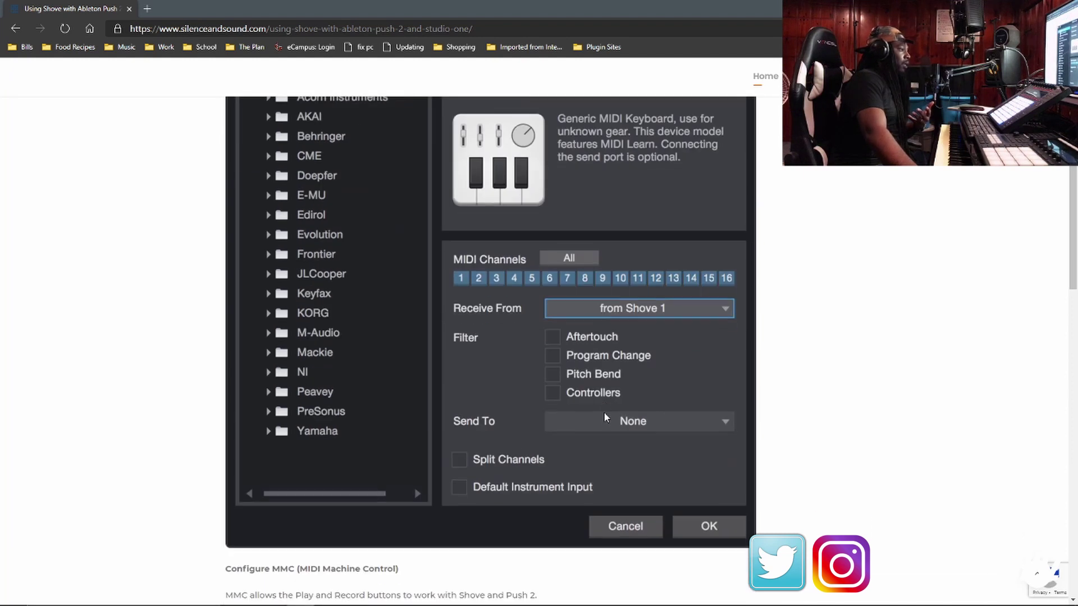
scroll(813, 442, "down", 9)
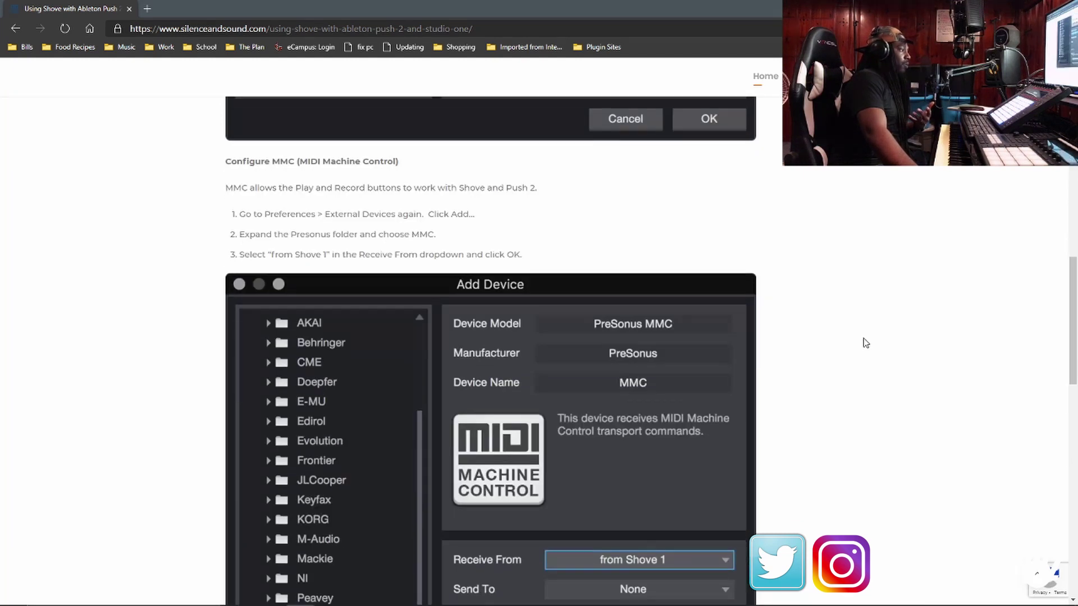
scroll(865, 339, "up", 2)
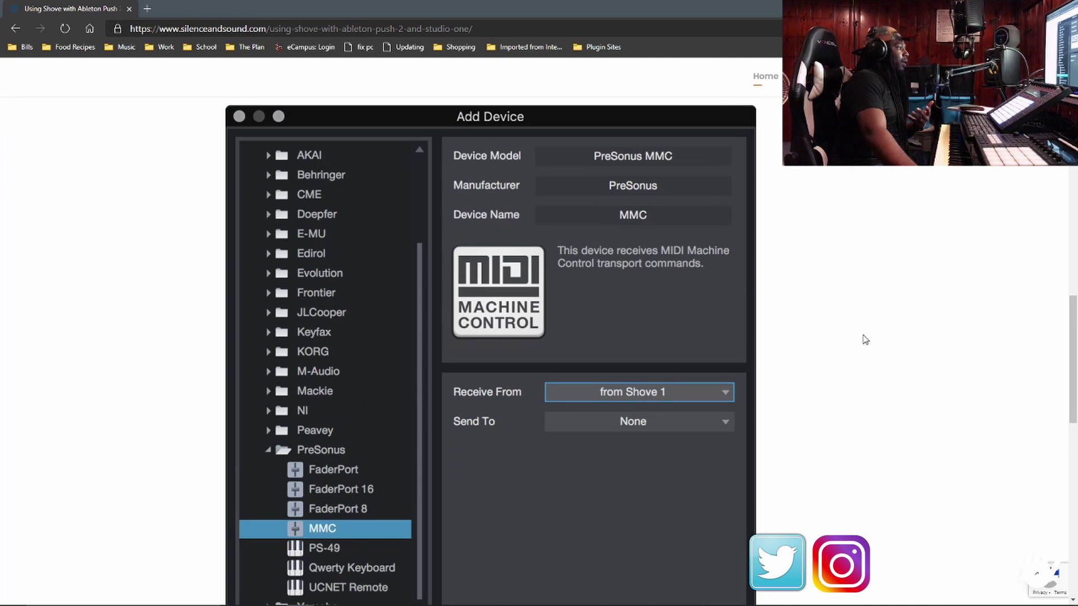
scroll(865, 340, "up", 1)
scroll(865, 340, "down", 2)
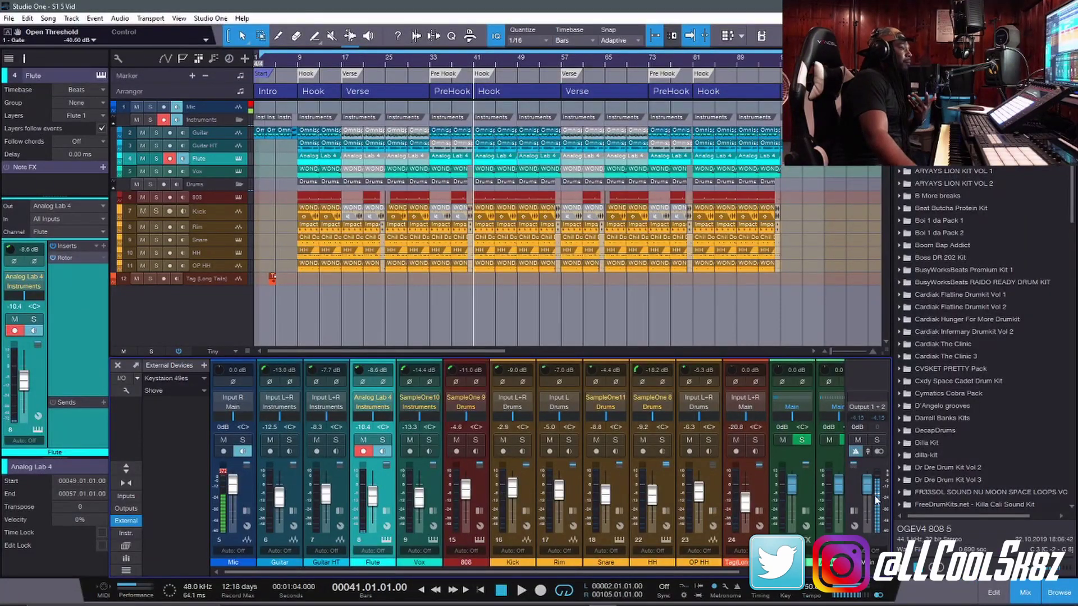
Open Options on External Devices to confirm Shove receives from Shove 1
key("ctrl+comma")
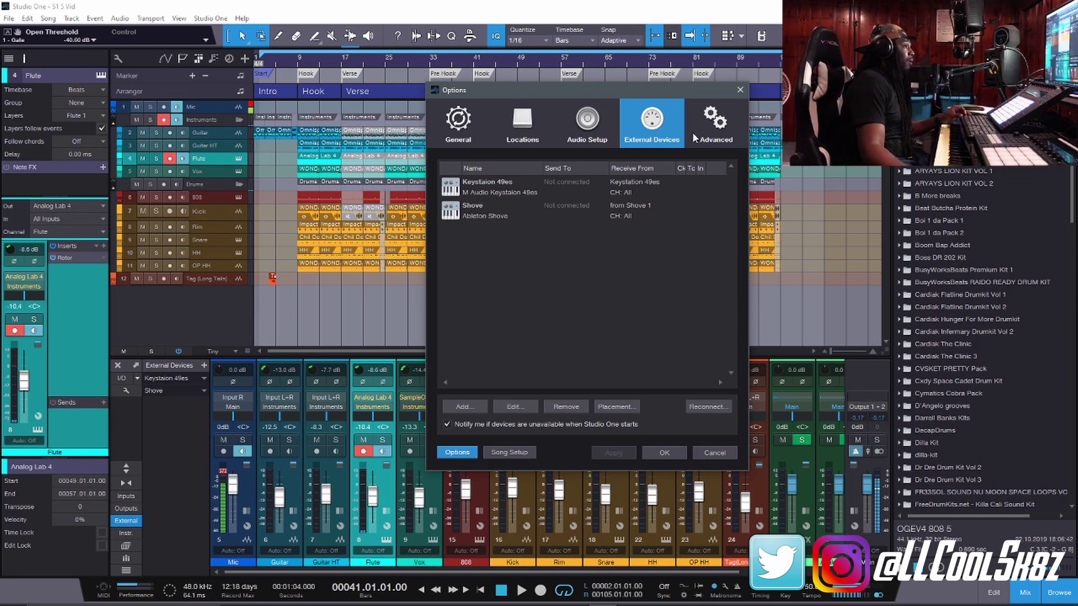
Close Options and open the Shove device's control map from the mixer with MIDI Learn on
left_click(740, 91)
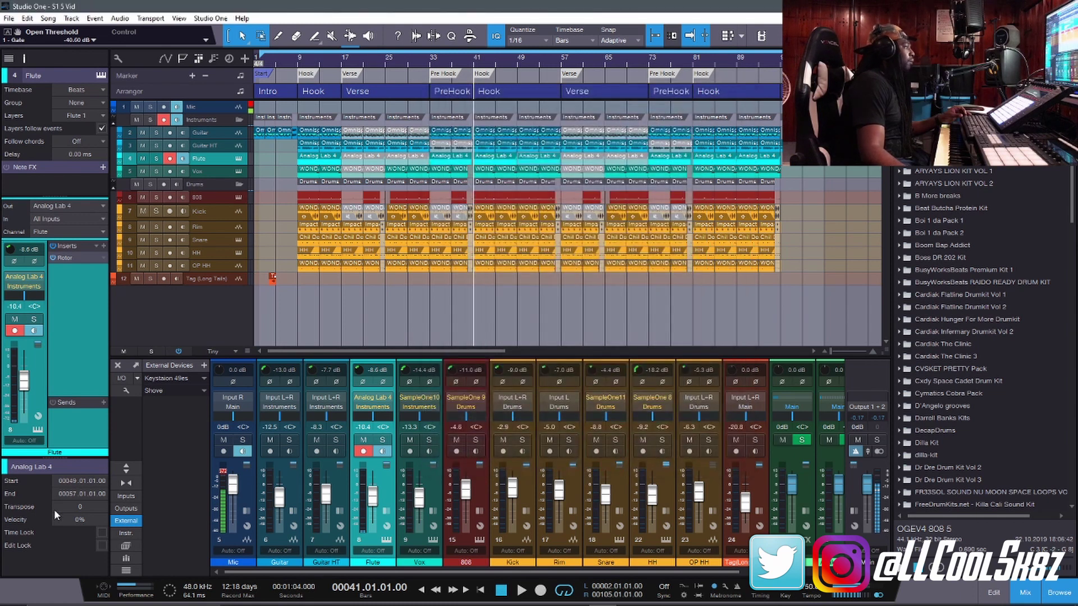
left_click(125, 521)
left_click(123, 524)
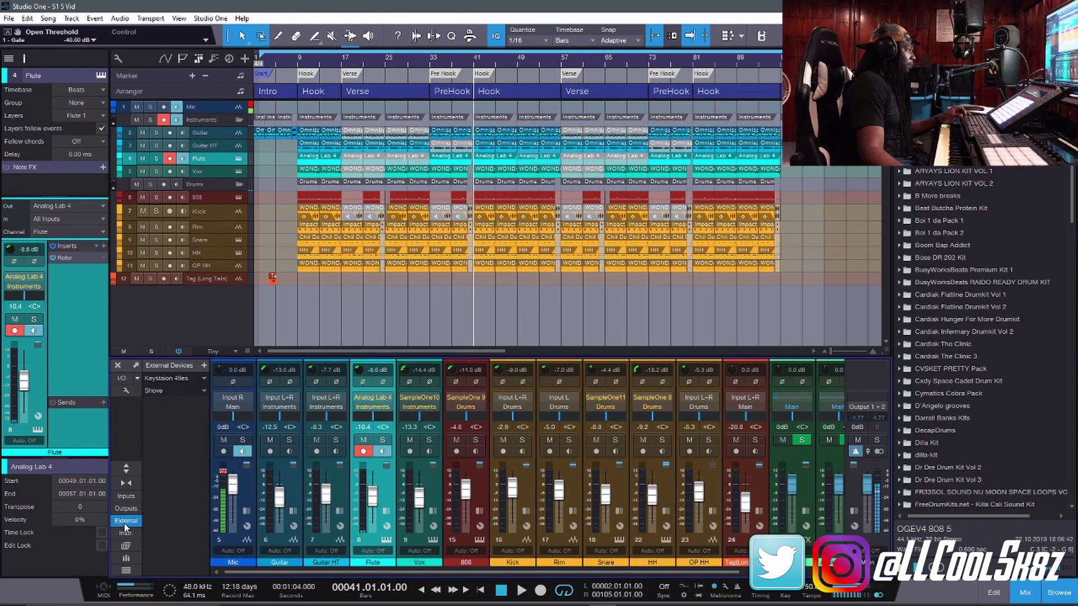
left_click(203, 392)
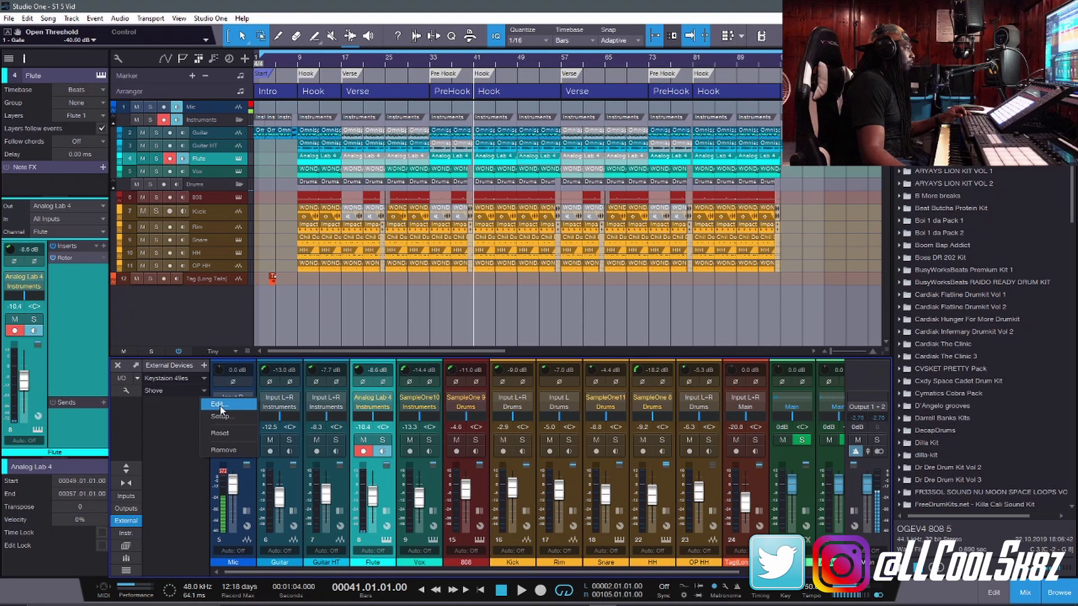
left_click(219, 404)
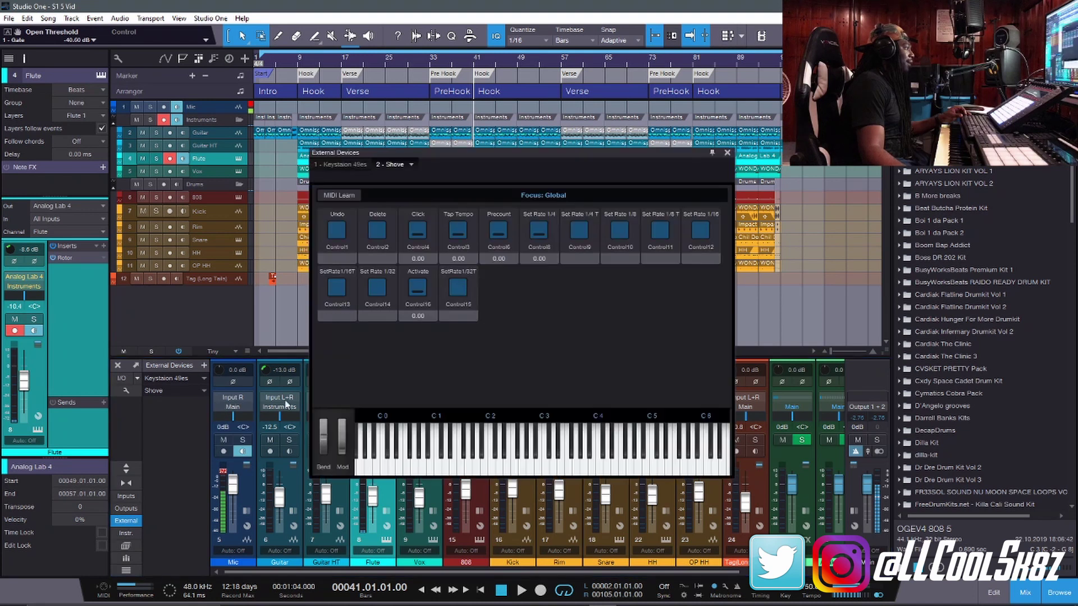
left_click(345, 196)
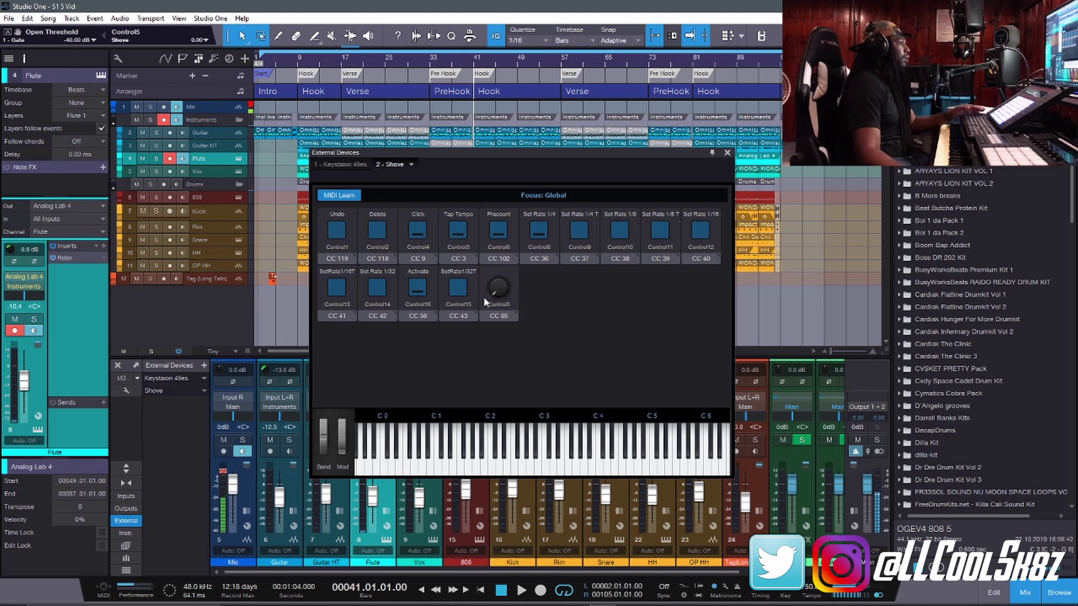
Make Control5 a press/release button assigned to the Toggle Start transport command
right_click(488, 293)
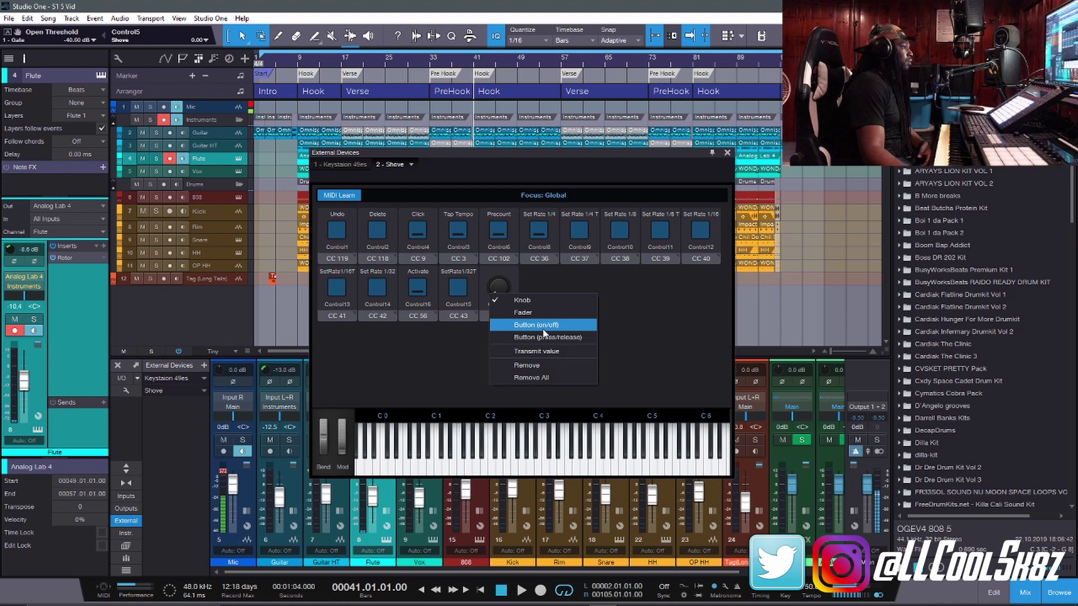
left_click(558, 337)
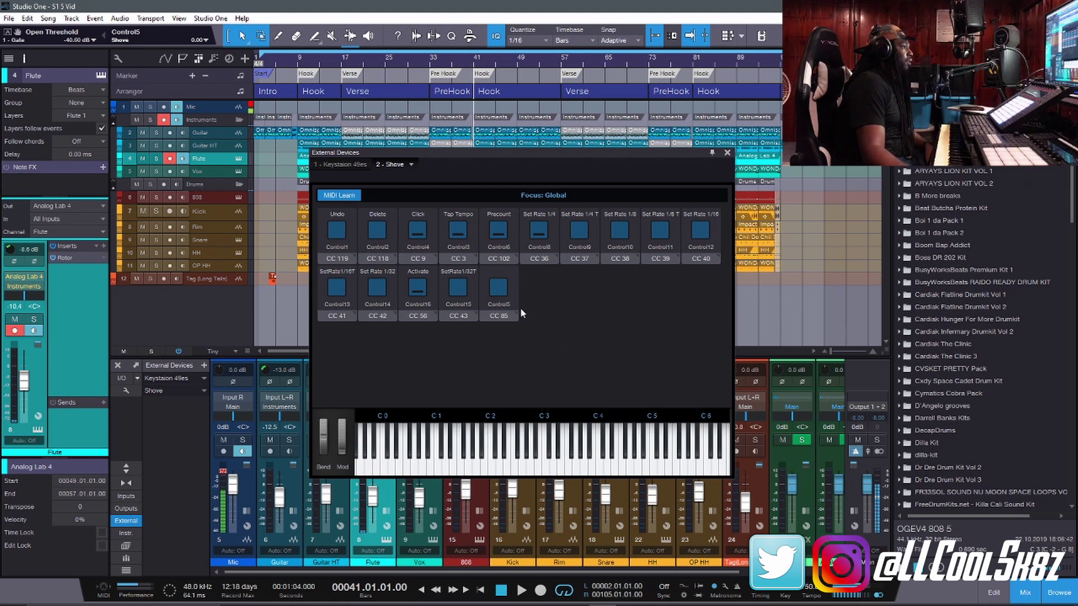
right_click(504, 289)
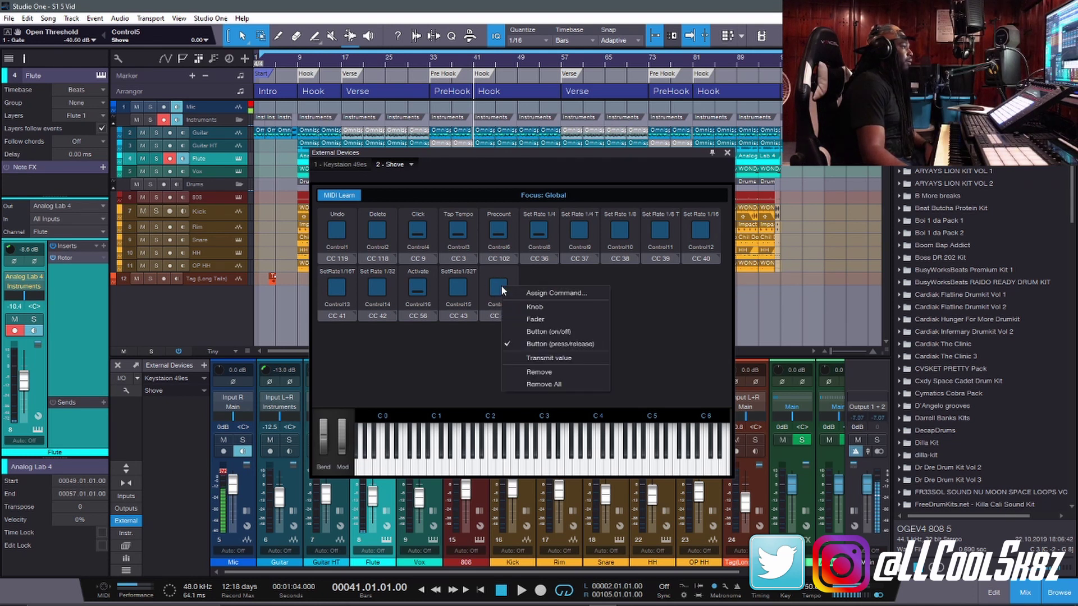
left_click(540, 293)
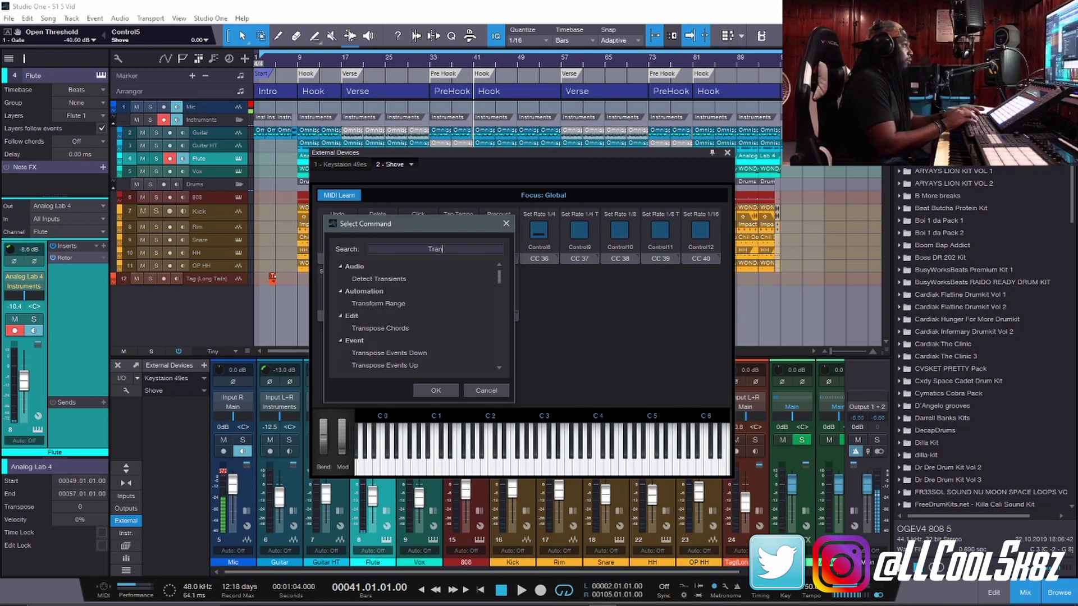
type("spor")
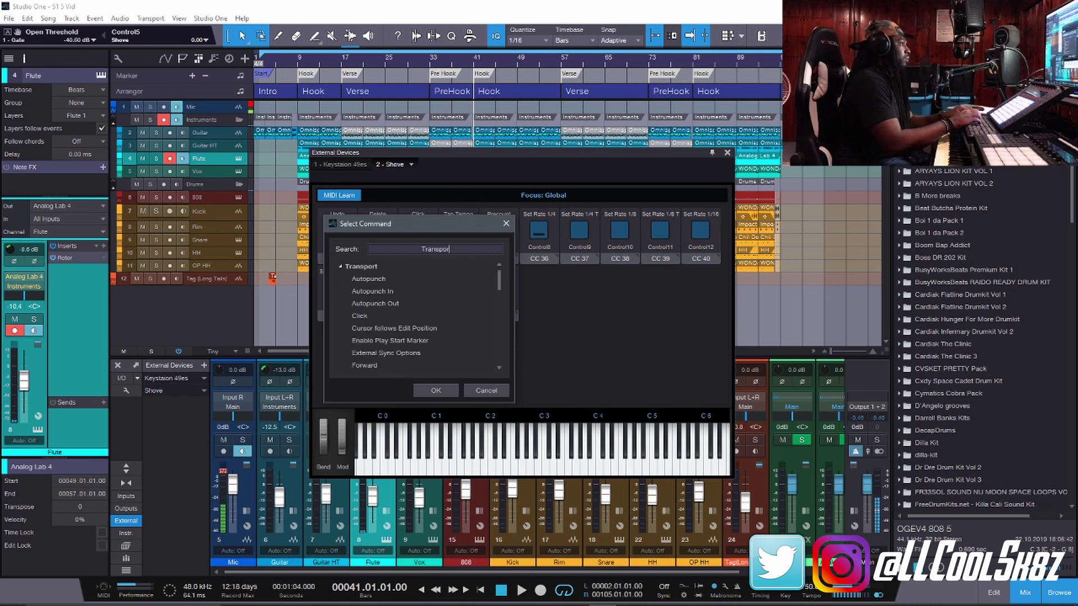
type("t")
scroll(439, 309, "down", 1)
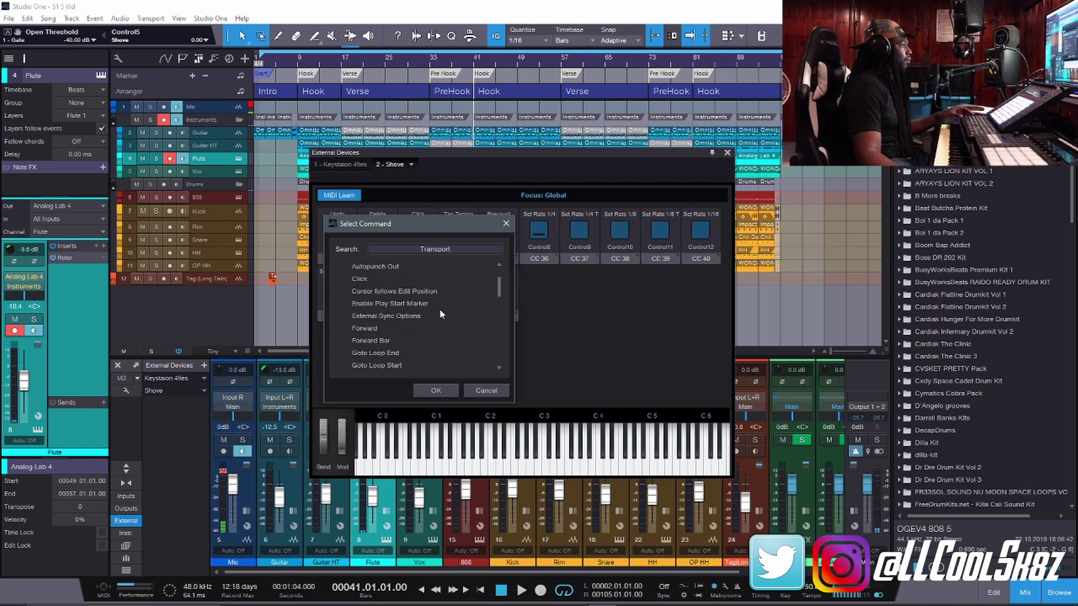
scroll(440, 311, "down", 6)
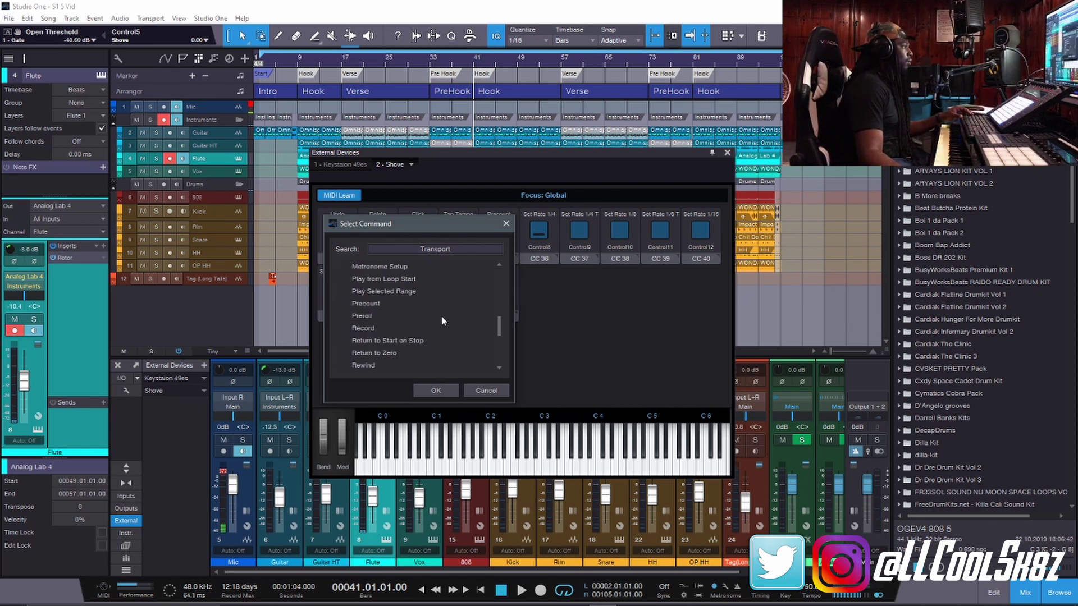
scroll(440, 320, "down", 5)
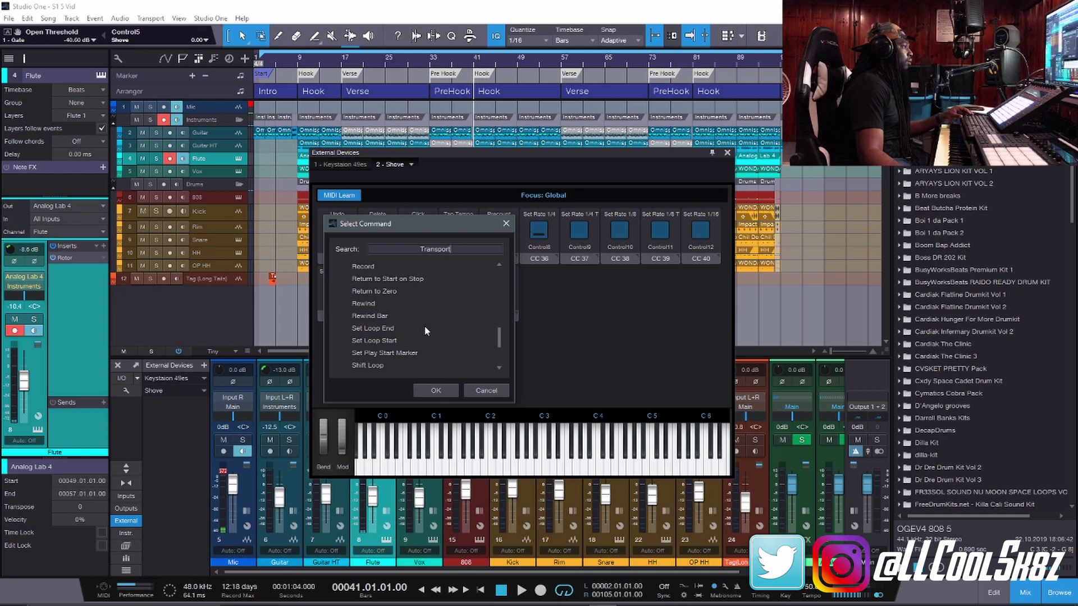
scroll(423, 325, "down", 7)
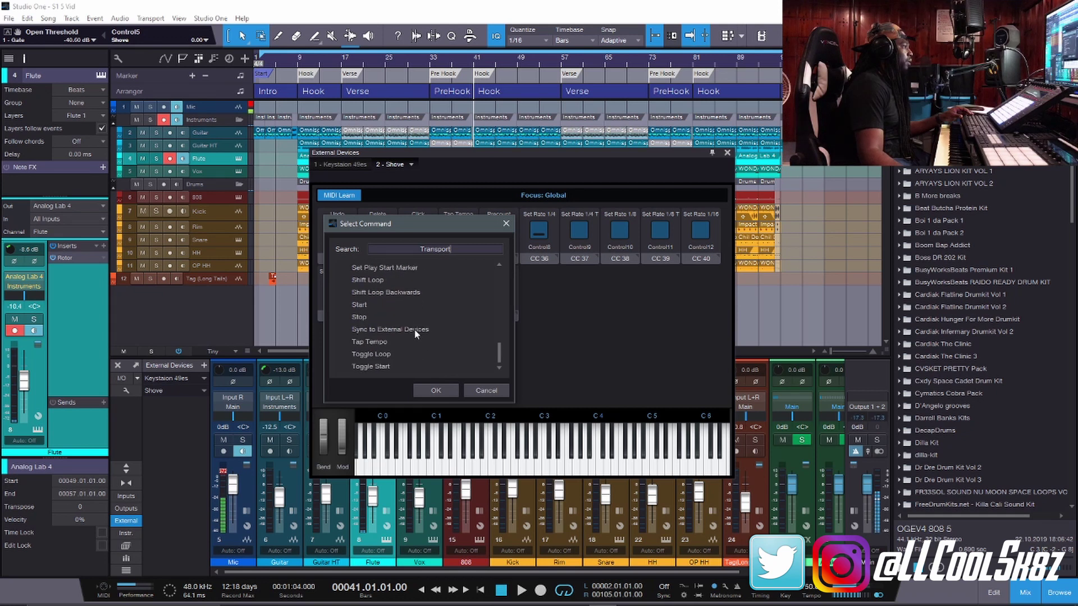
left_click(366, 368)
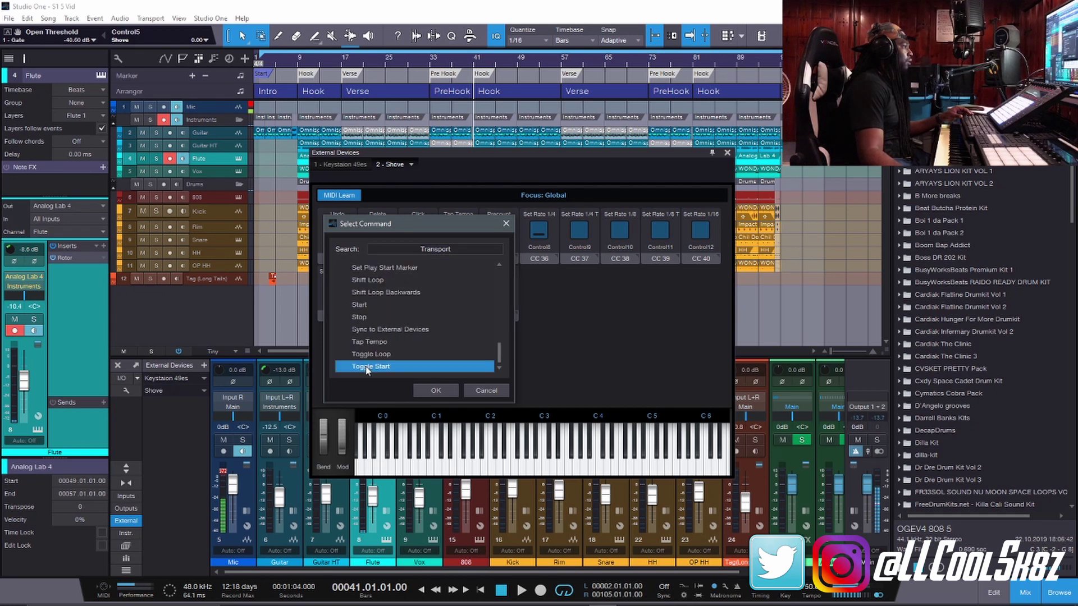
left_click(419, 390)
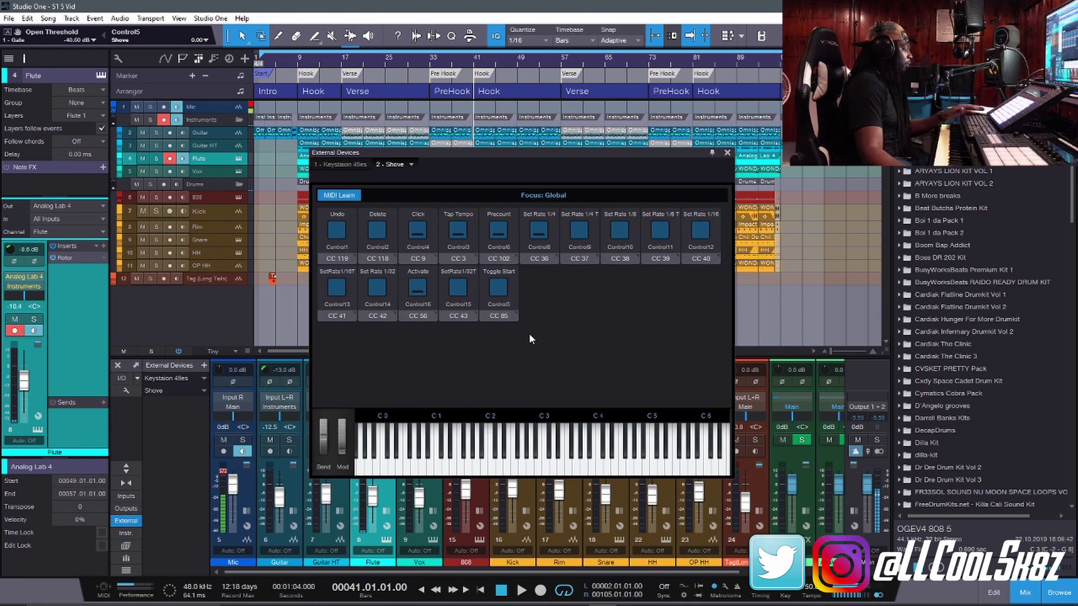
Make Control7 a press/release button assigned to the Transport Record command
right_click(525, 295)
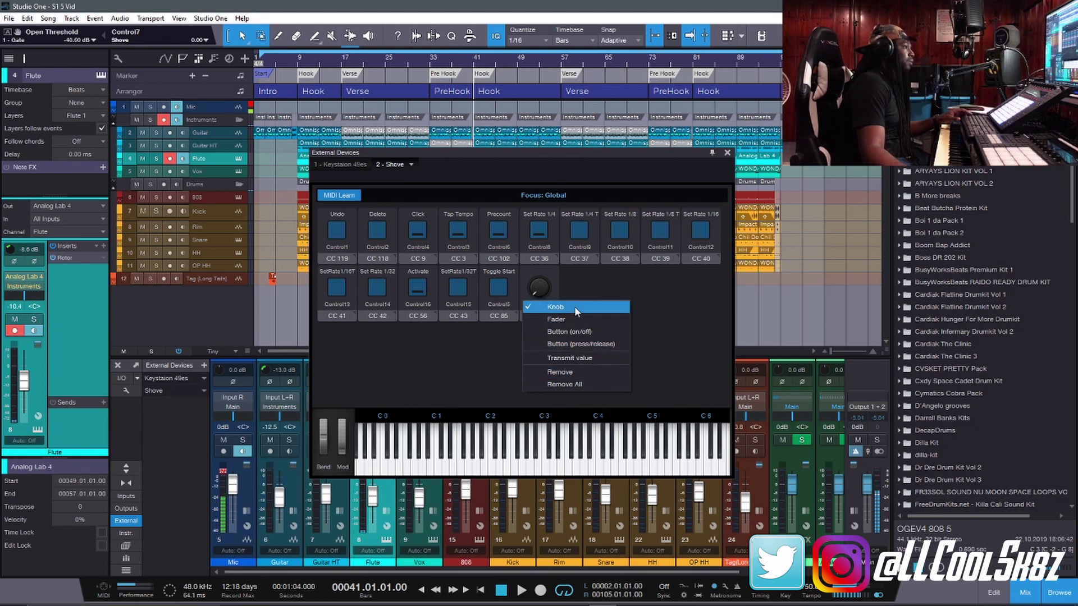
left_click(572, 343)
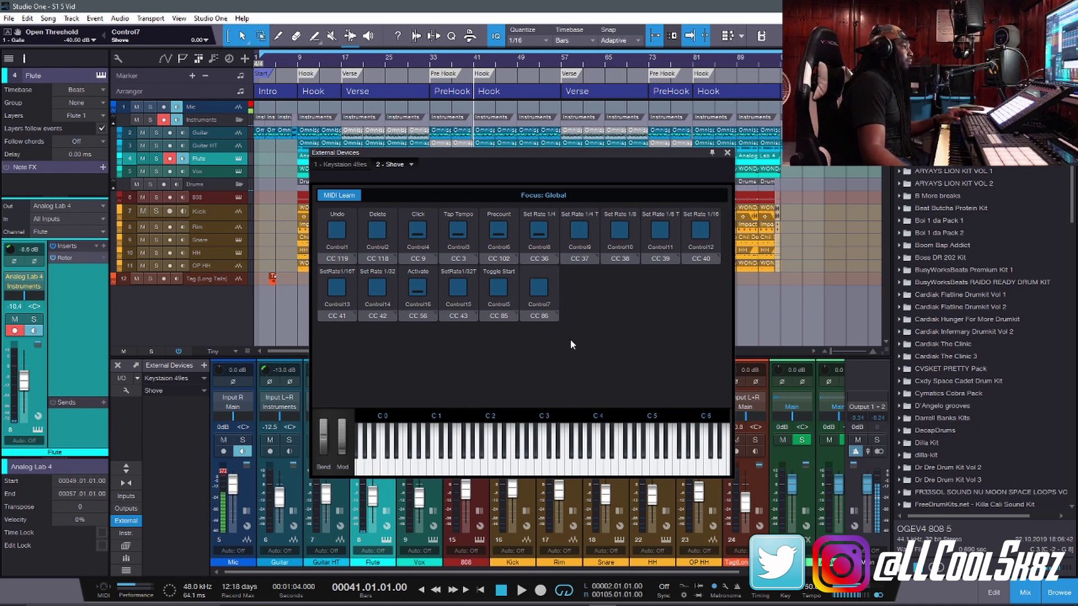
right_click(544, 284)
left_click(578, 298)
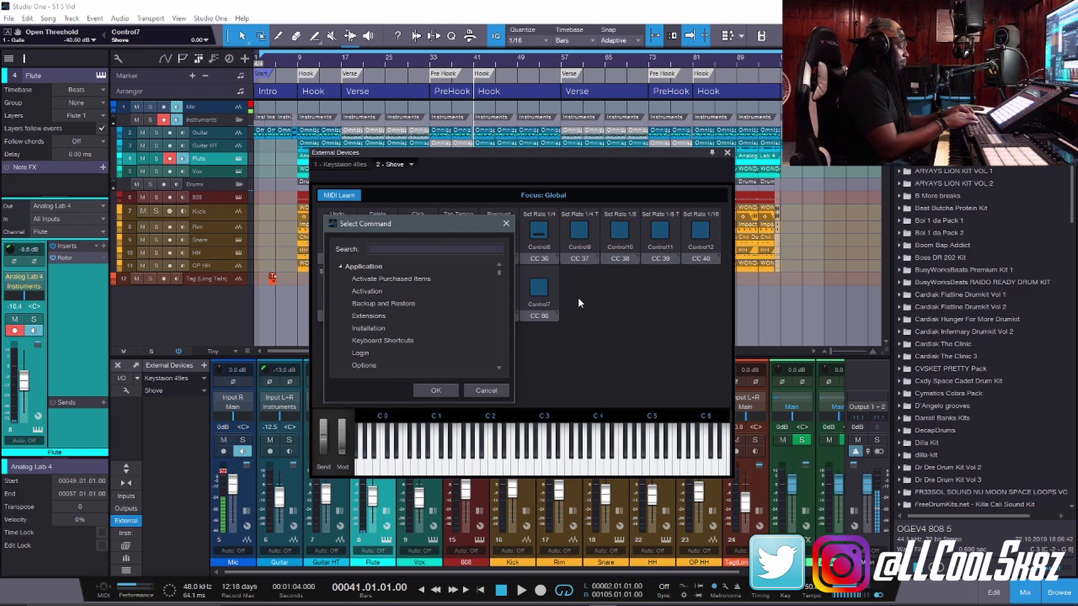
type("Transport")
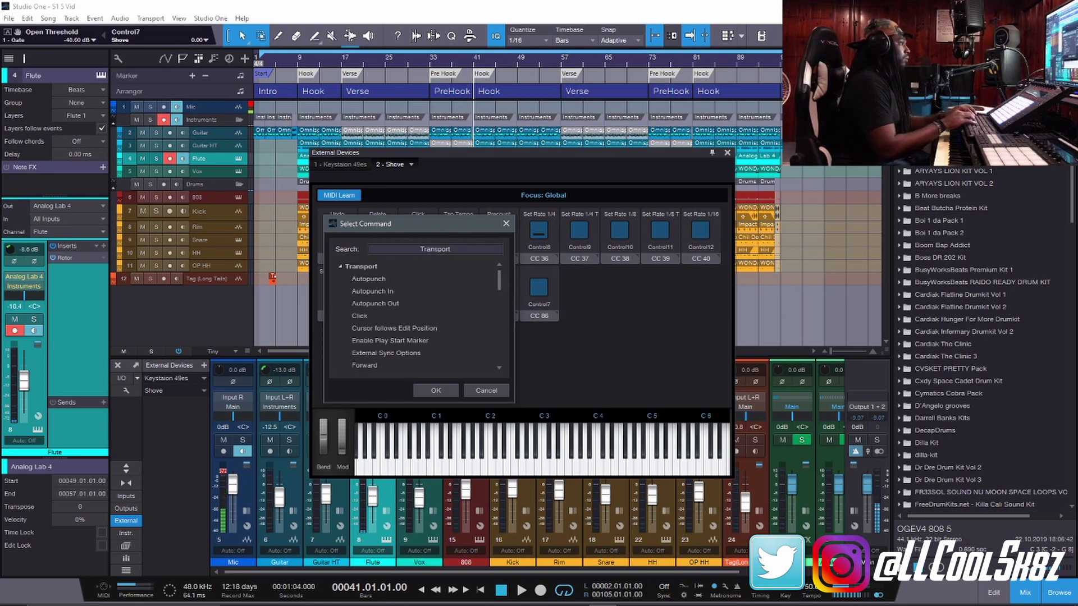
scroll(382, 302, "down", 5)
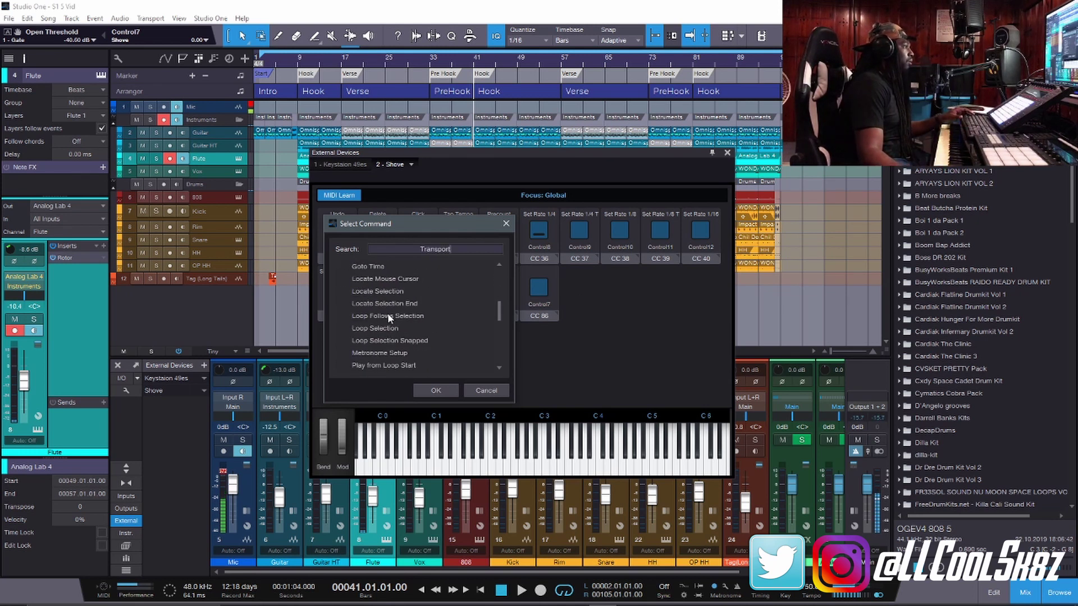
scroll(387, 312, "down", 4)
left_click(365, 326)
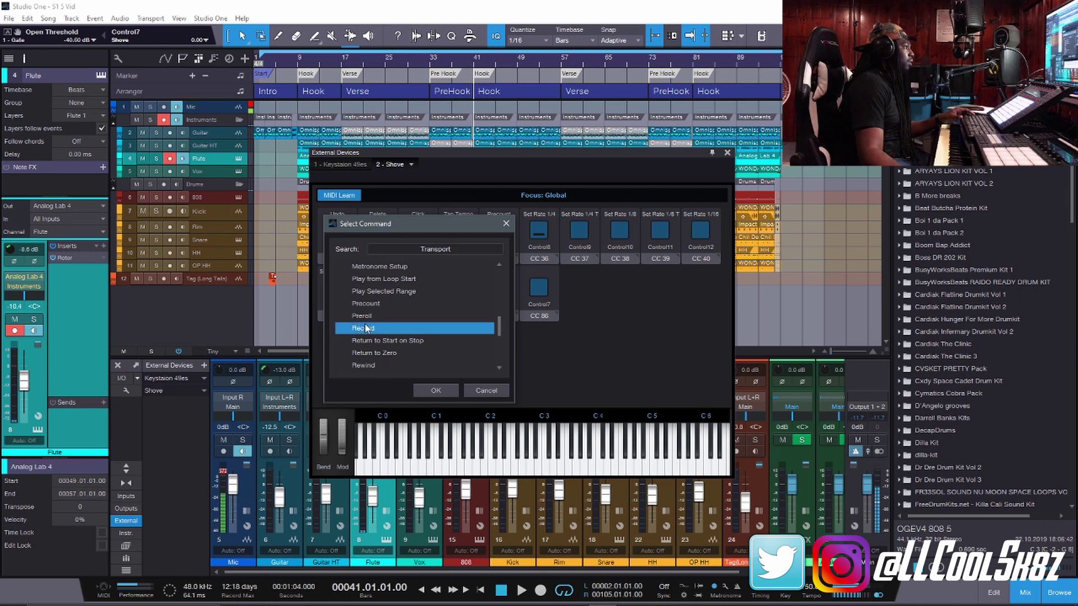
left_click(441, 388)
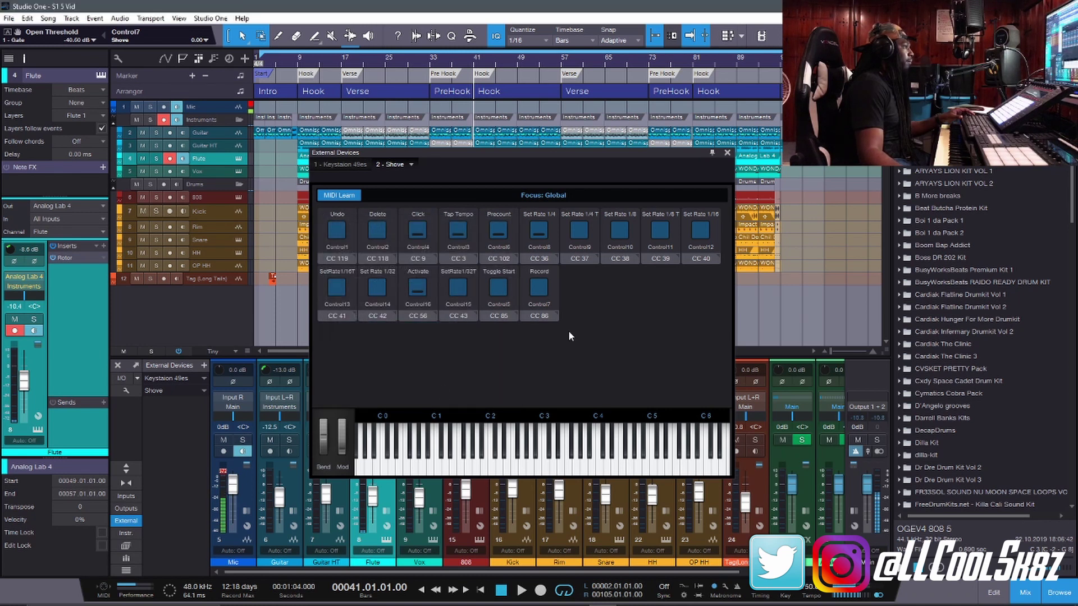
Close the device editor, check the Shove v1.3 window, minimize it and return to Studio One
left_click(726, 153)
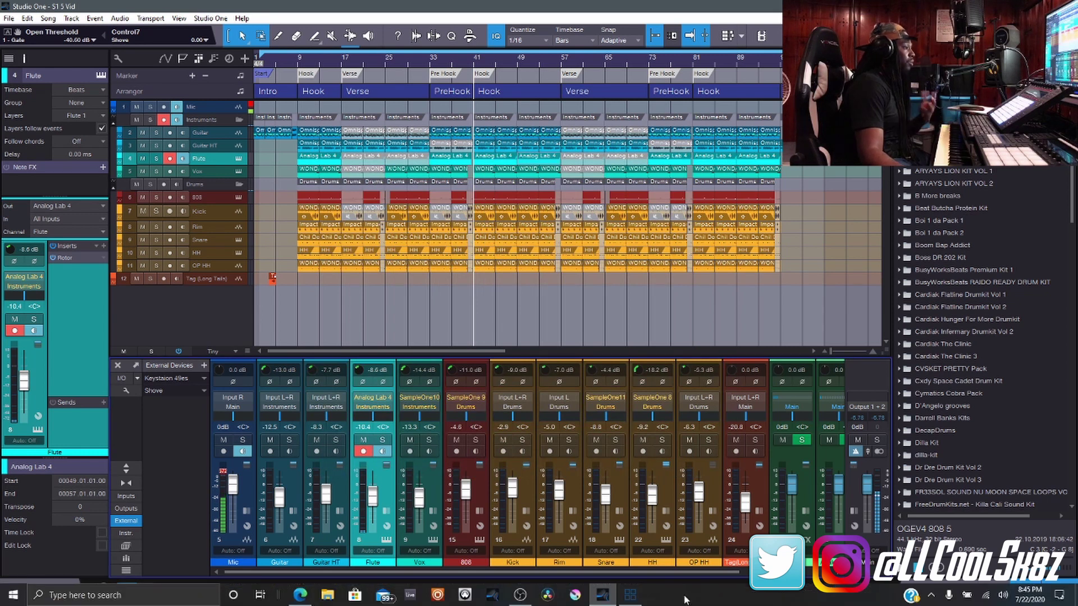
left_click(629, 597)
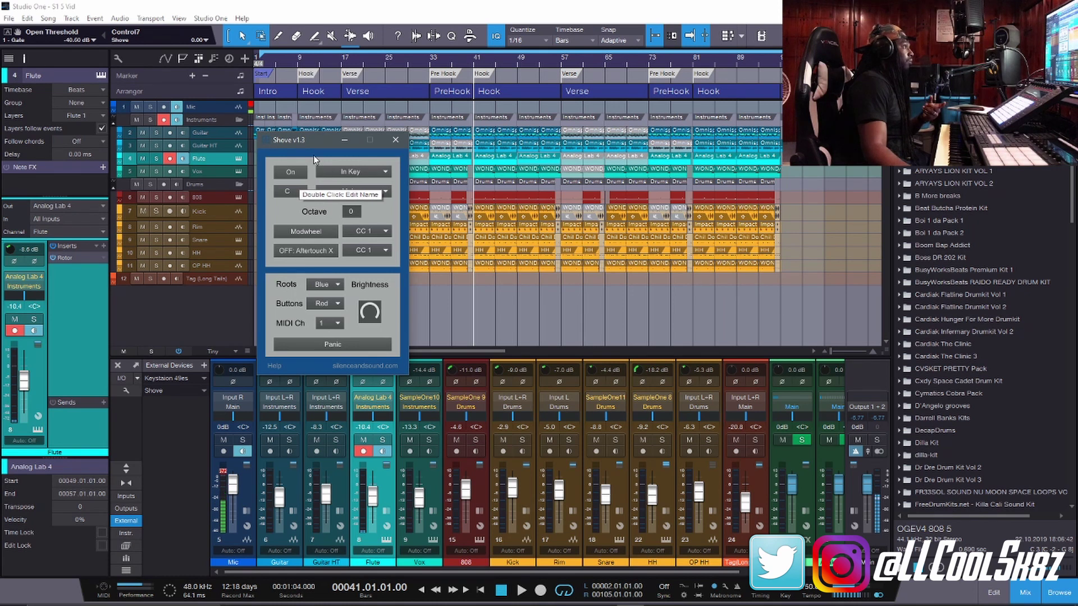
left_click(344, 140)
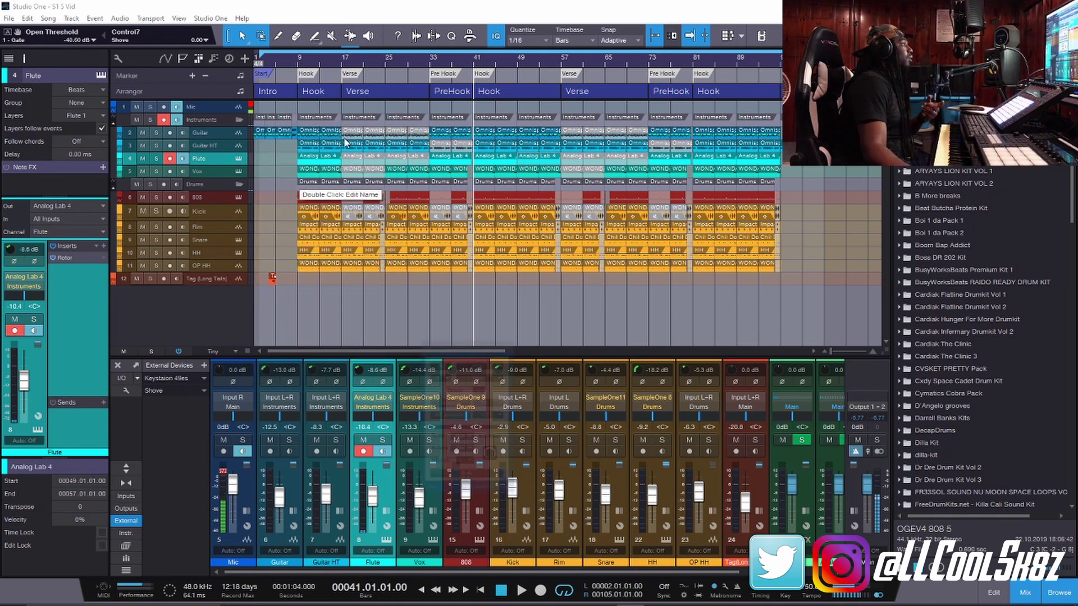
left_click(221, 154)
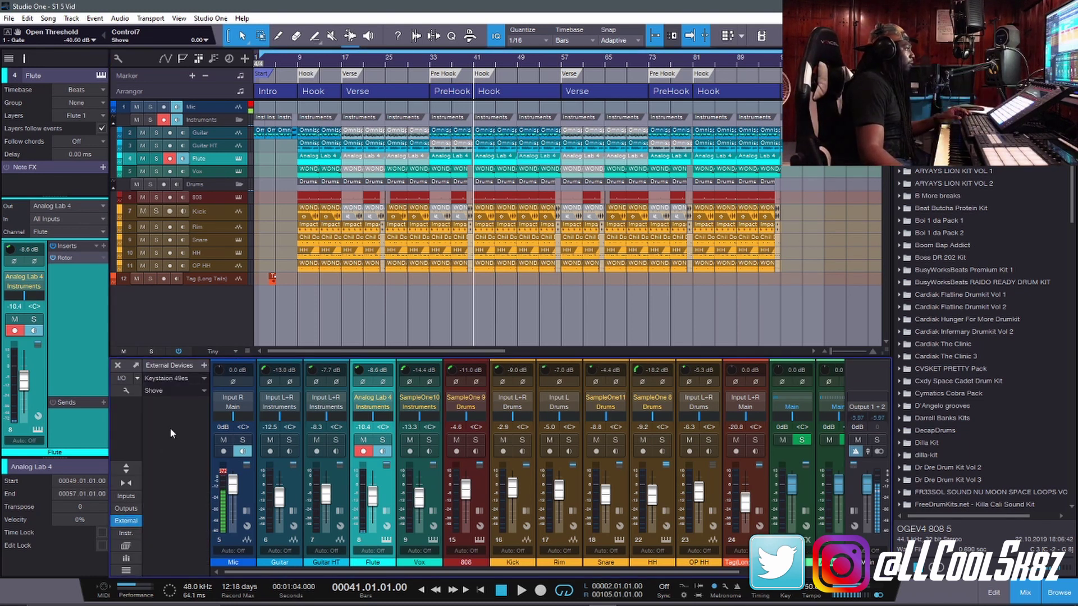
Reopen the Shove device's control editor with MIDI Learn enabled
left_click(204, 387)
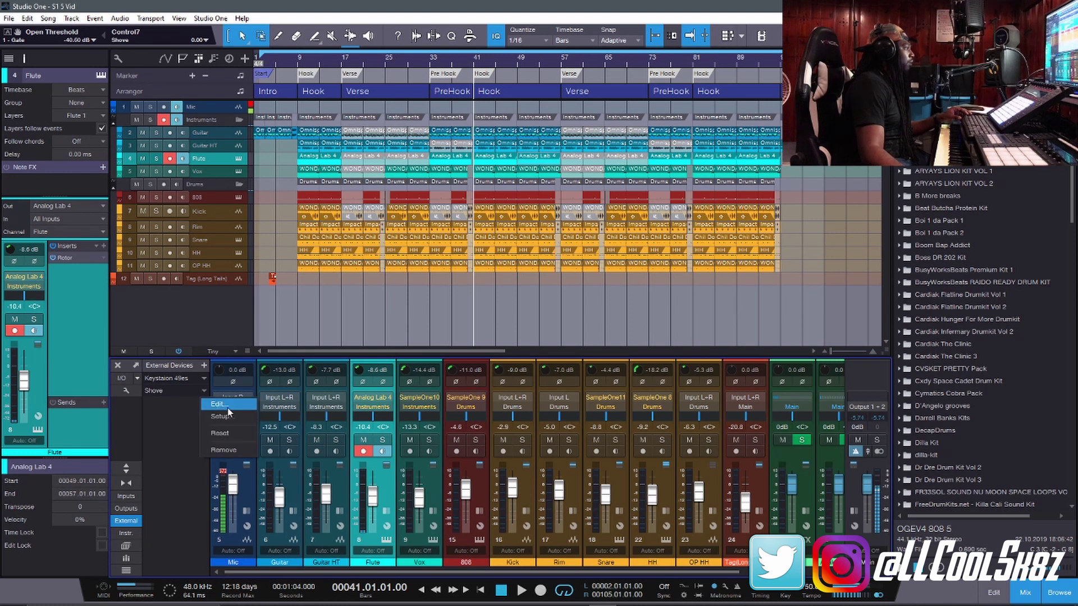
left_click(227, 410)
left_click(352, 195)
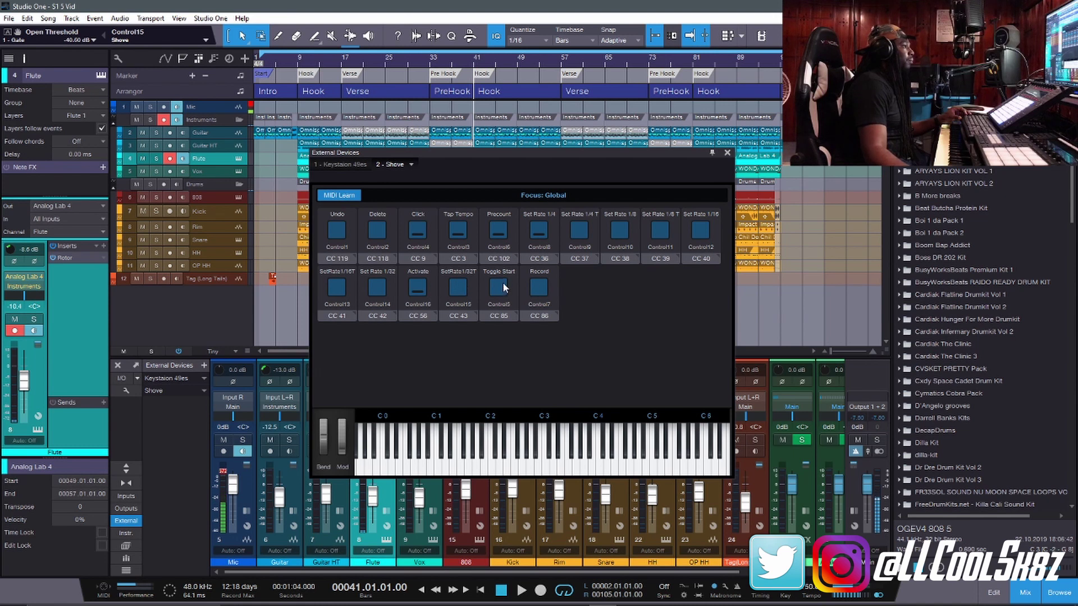
Assign the Note Repeat command Set Rate 1/32 T to Control15 on CC 43
right_click(468, 288)
left_click(482, 307)
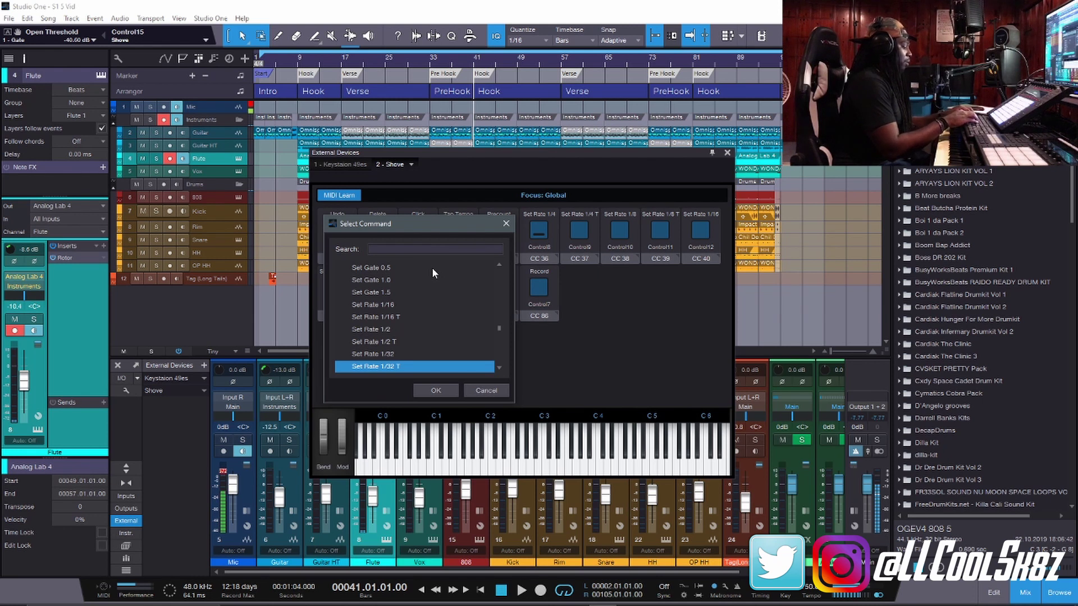
type("note re")
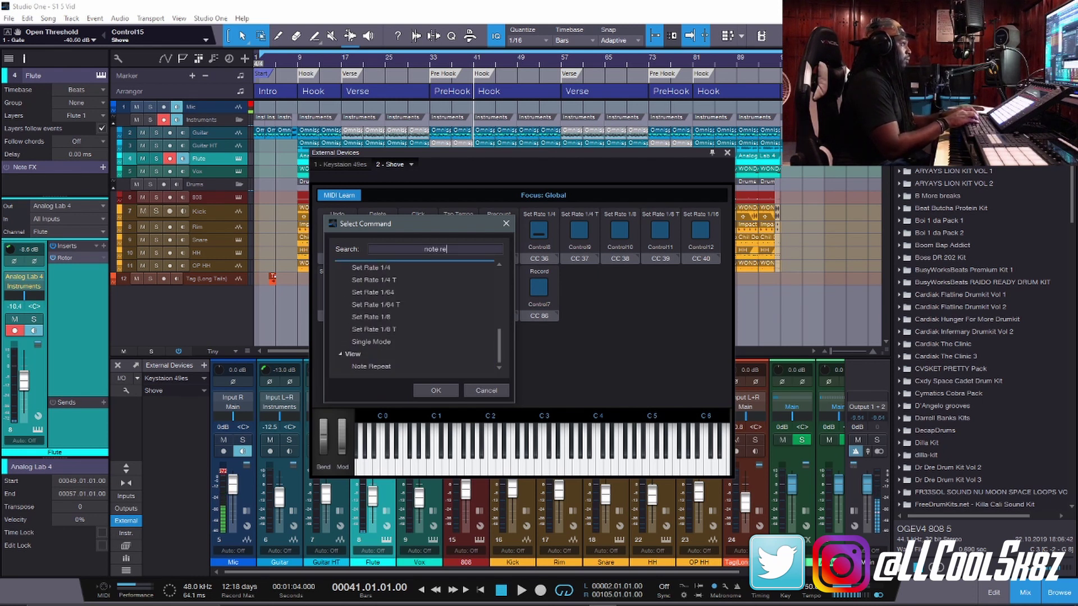
type("p")
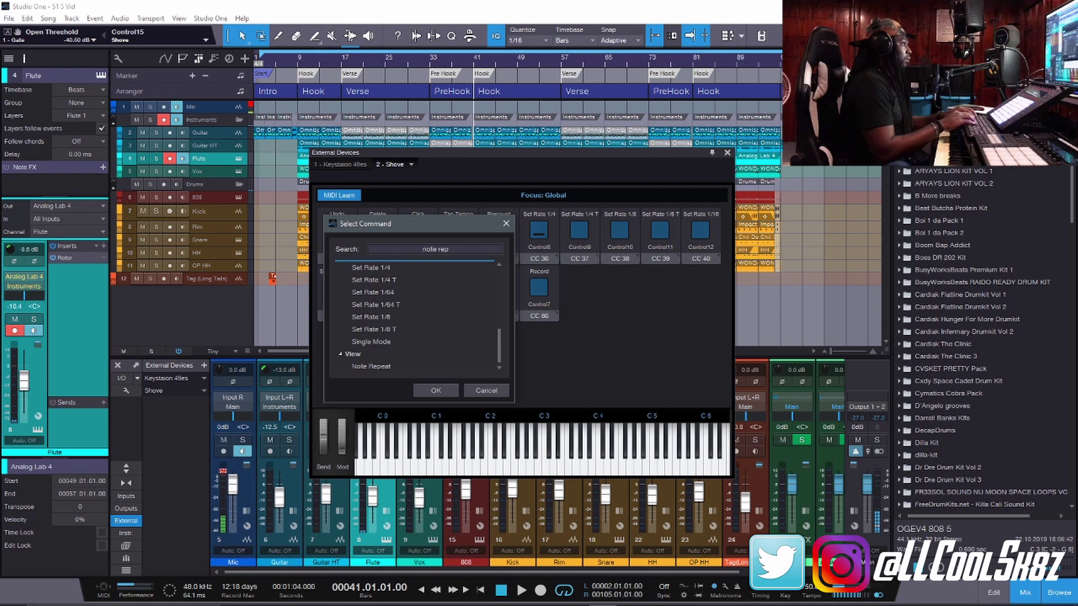
left_click_drag(428, 222, 726, 244)
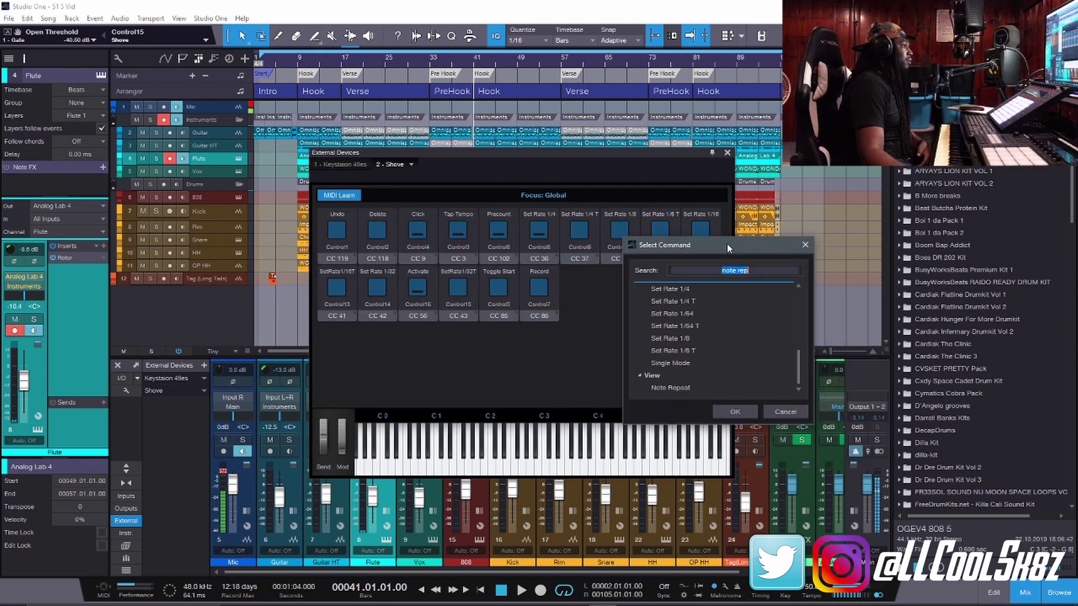
scroll(720, 358, "up", 1)
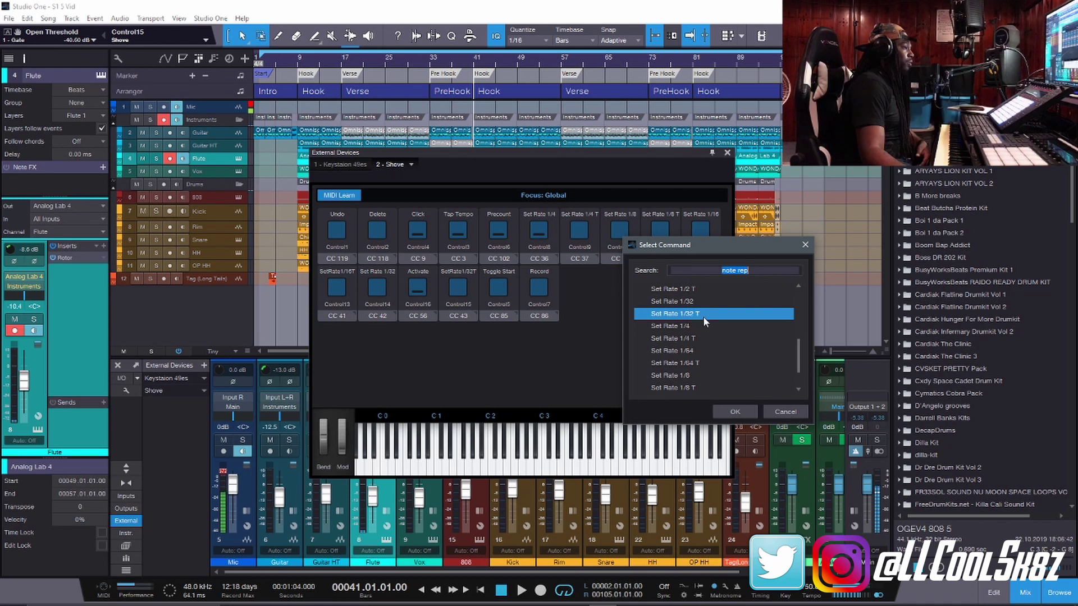
left_click(733, 414)
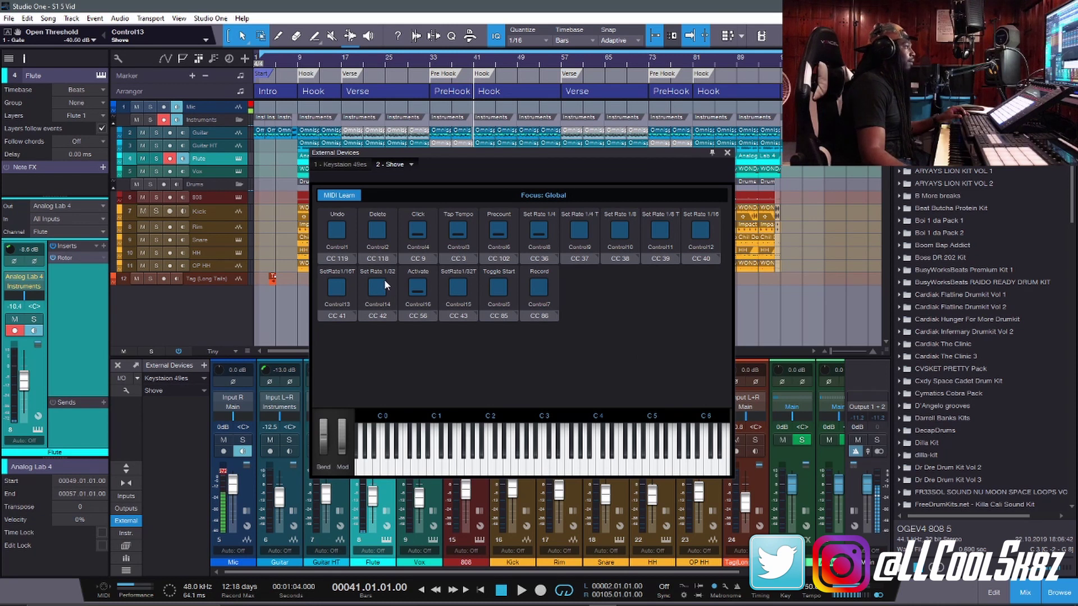
Assign Note Repeat Activate to the Activate pad on CC 56
right_click(416, 286)
left_click(472, 303)
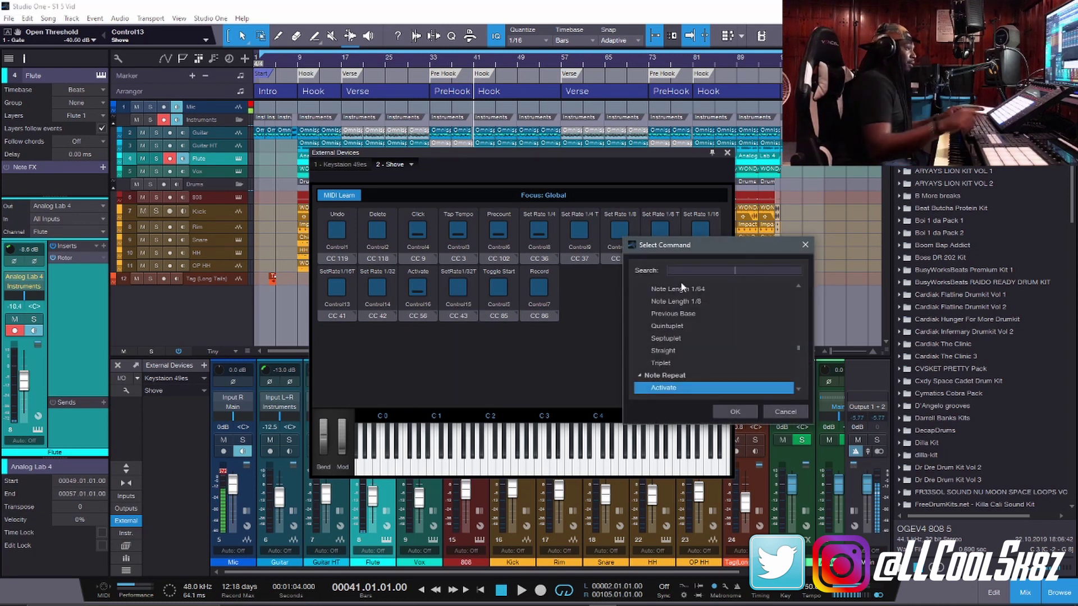
type("Note Repeat")
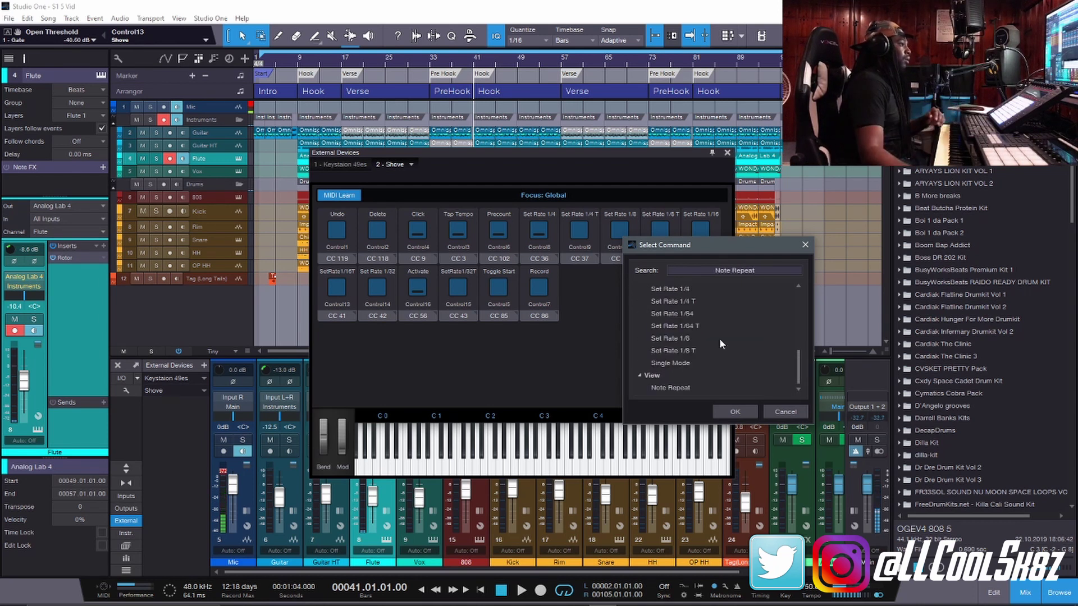
scroll(722, 333, "up", 8)
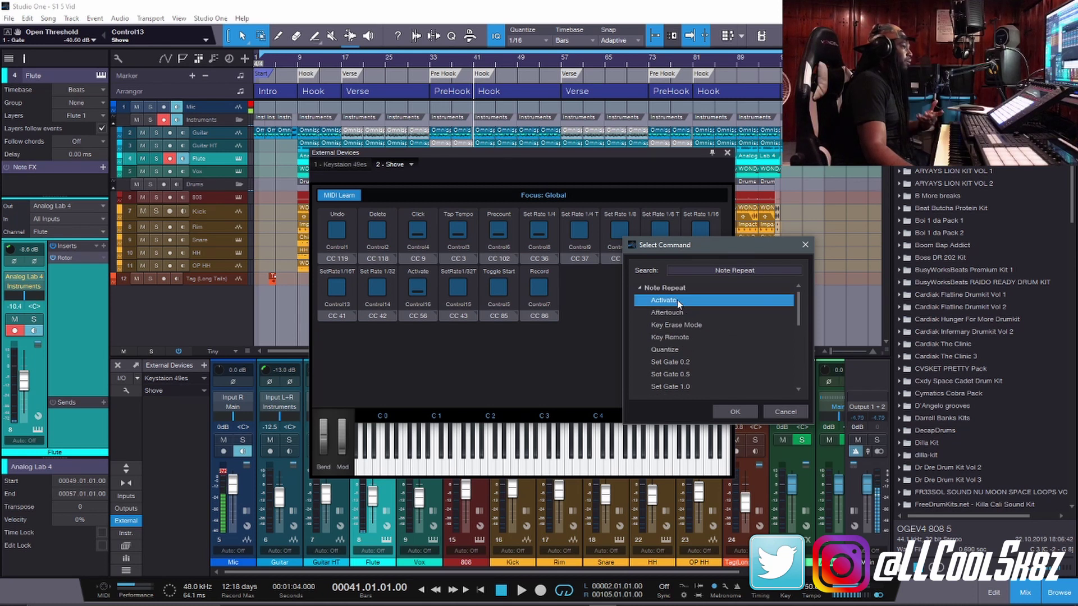
left_click(734, 412)
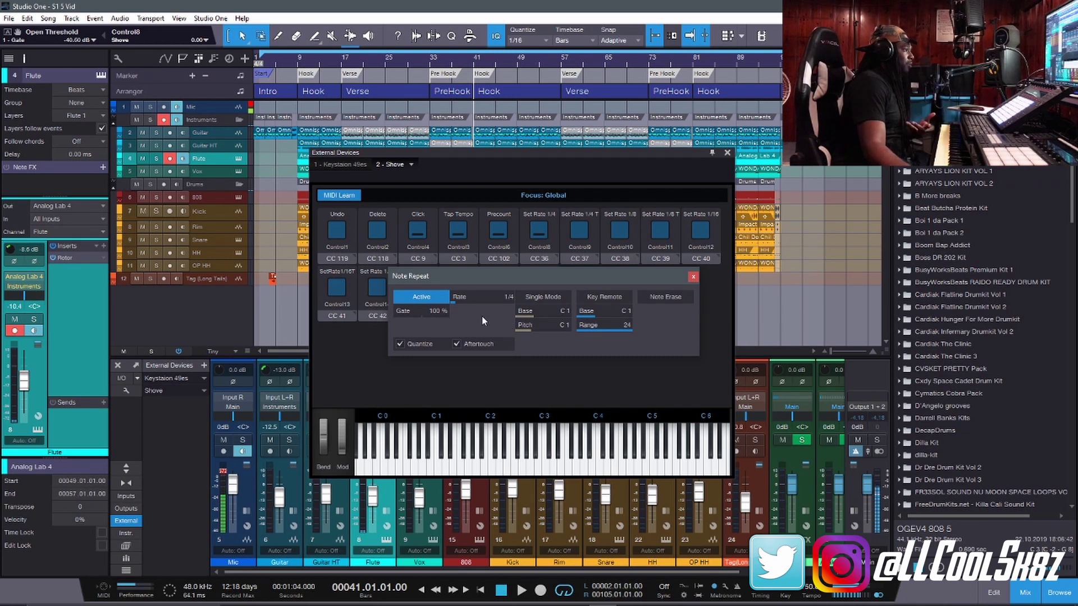
Close the Note Repeat panel to reveal the full Shove control map
left_click(694, 276)
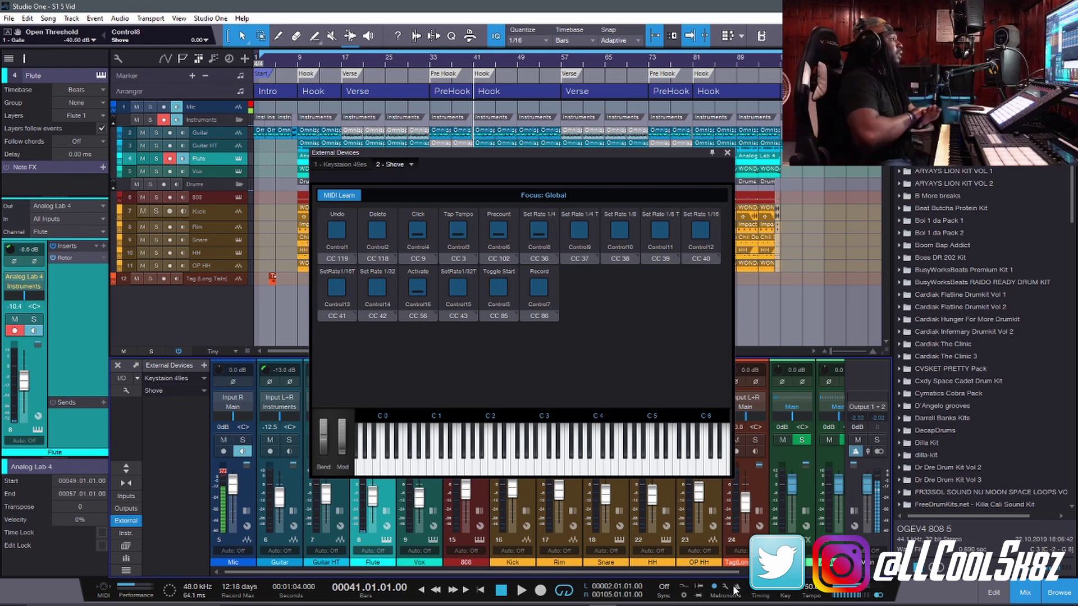
Close the device editor and test-play the song, stopping at 00041.01.01.00
left_click(726, 153)
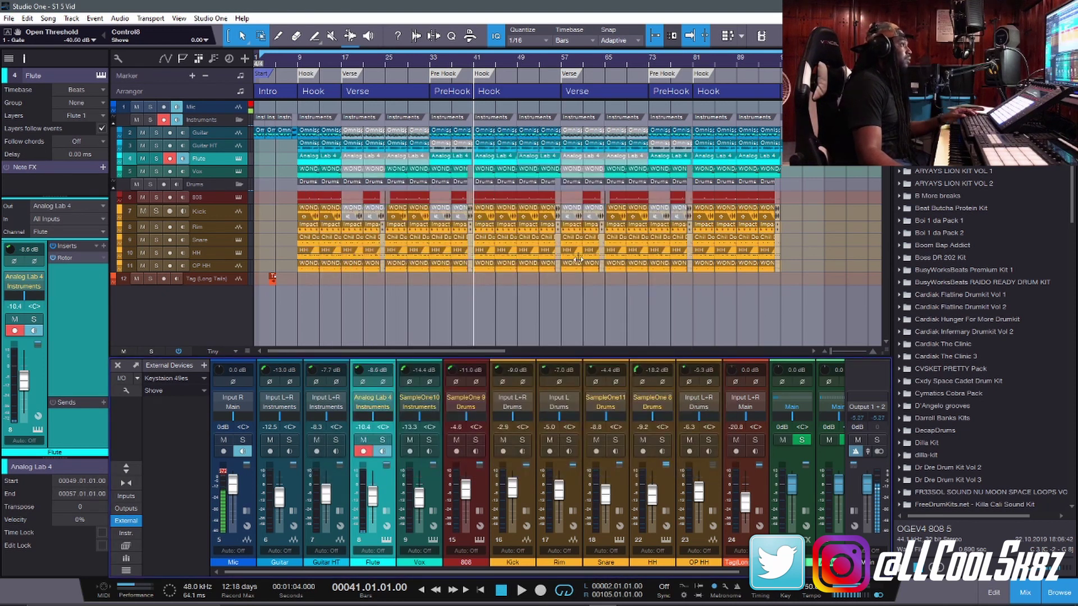
key("space")
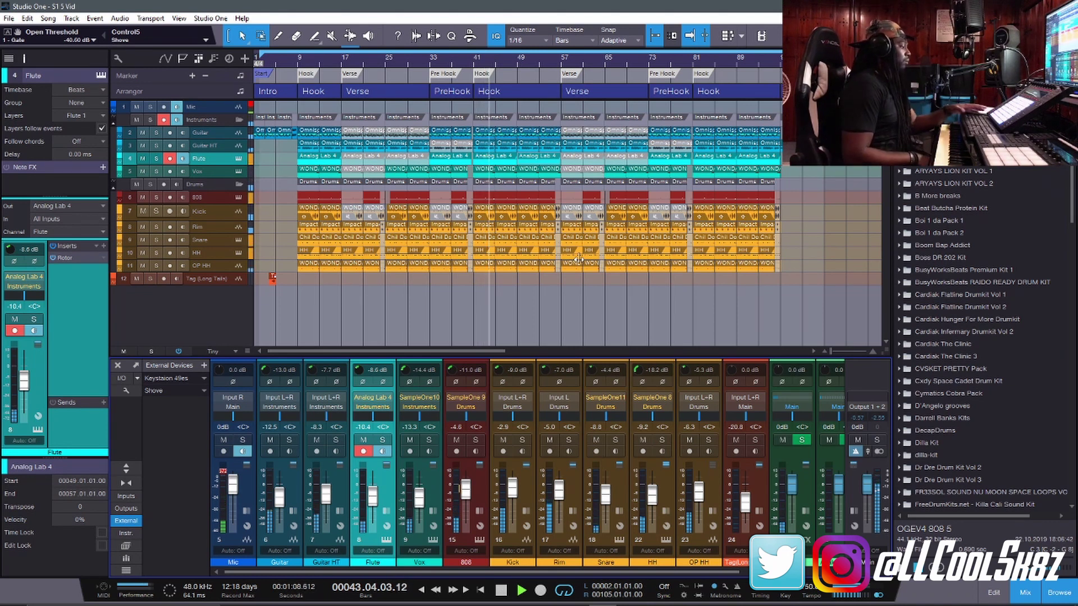
key("space")
key("space")
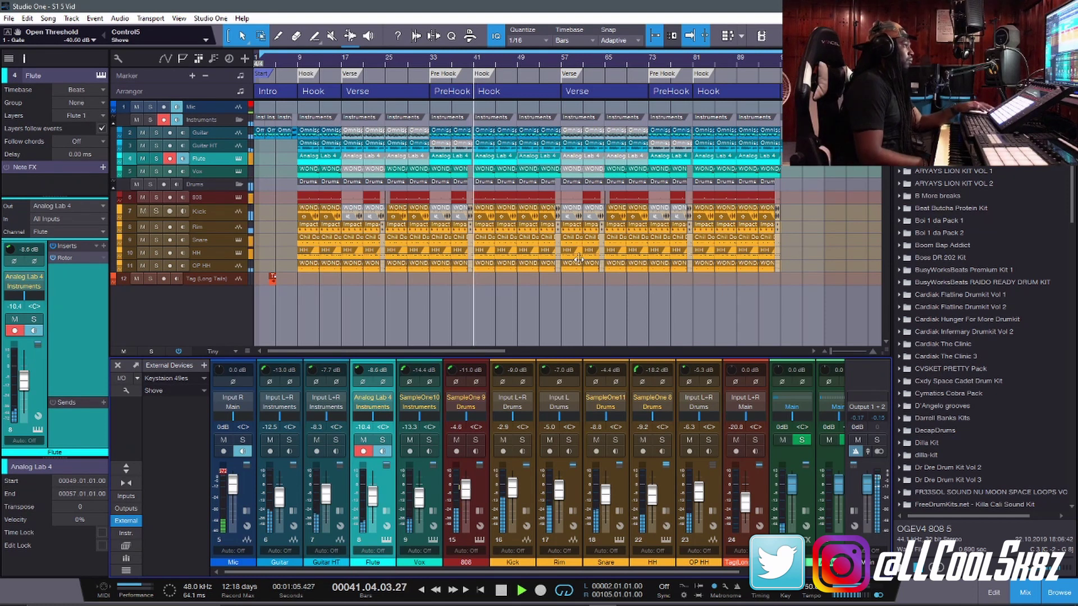
key("space")
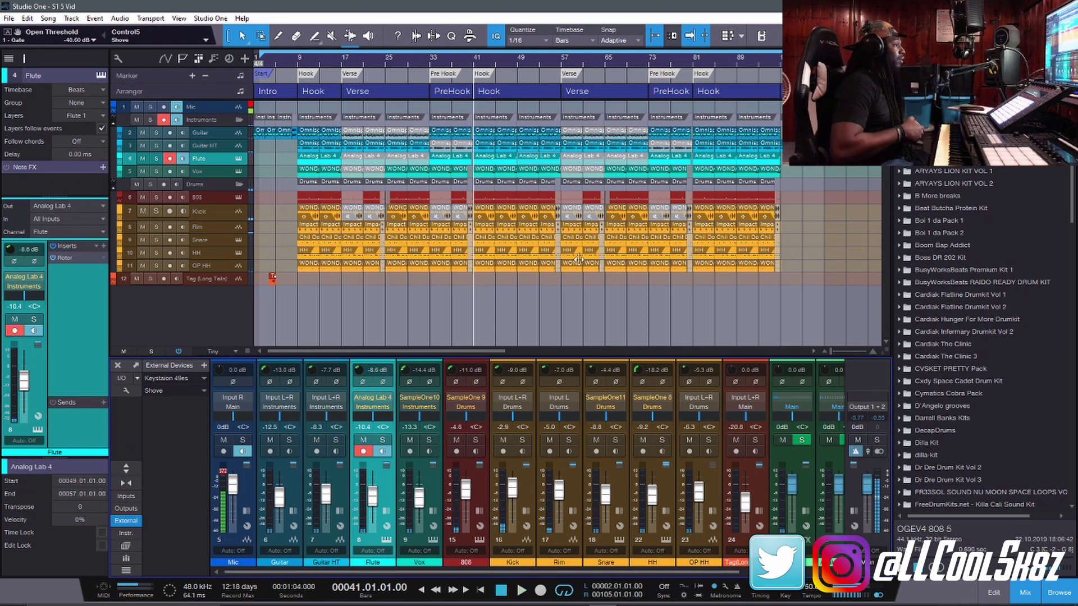